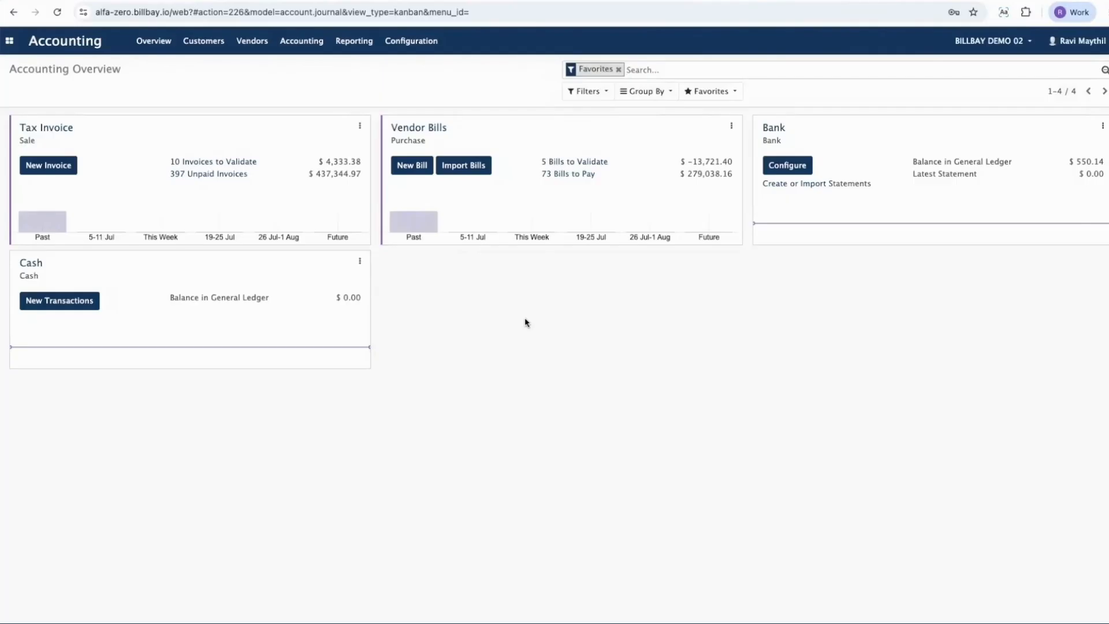
left_click(205, 46)
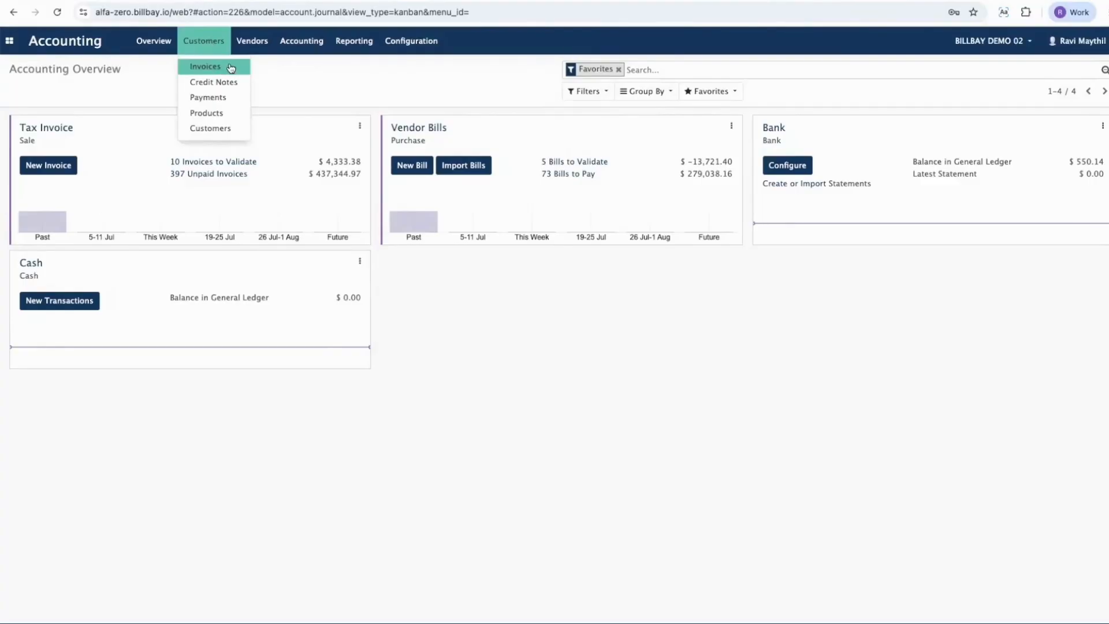
left_click(254, 47)
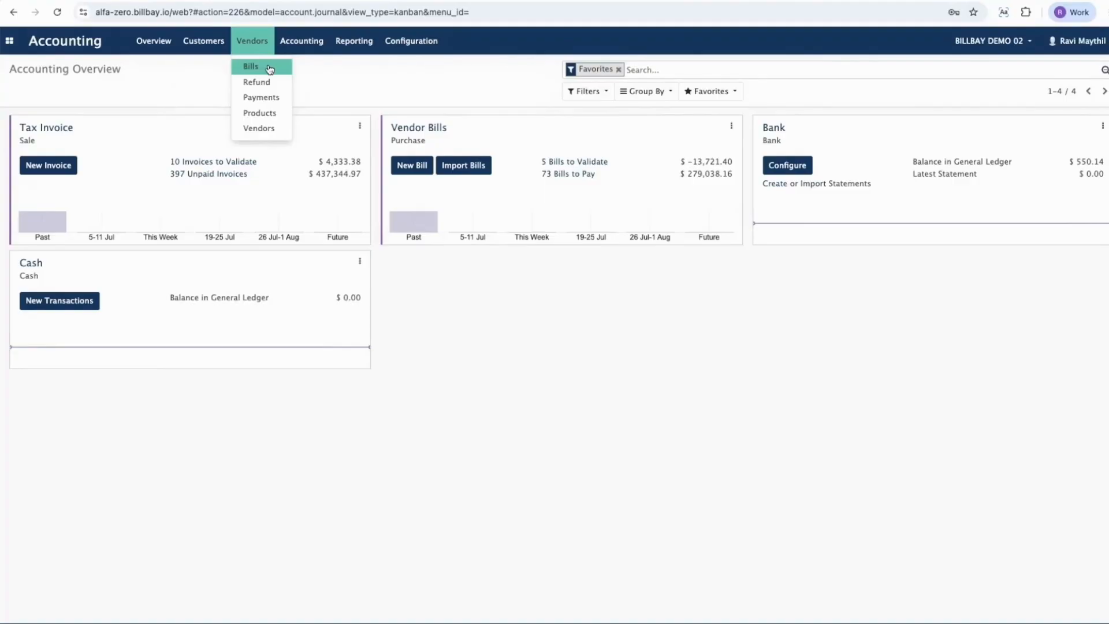
left_click(301, 41)
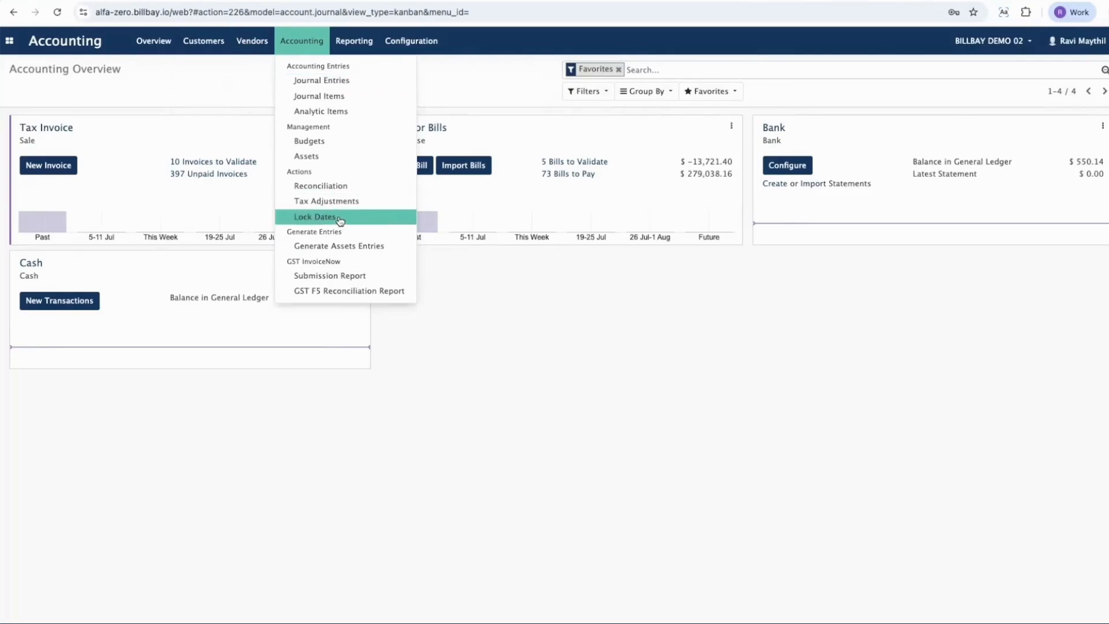
left_click(358, 40)
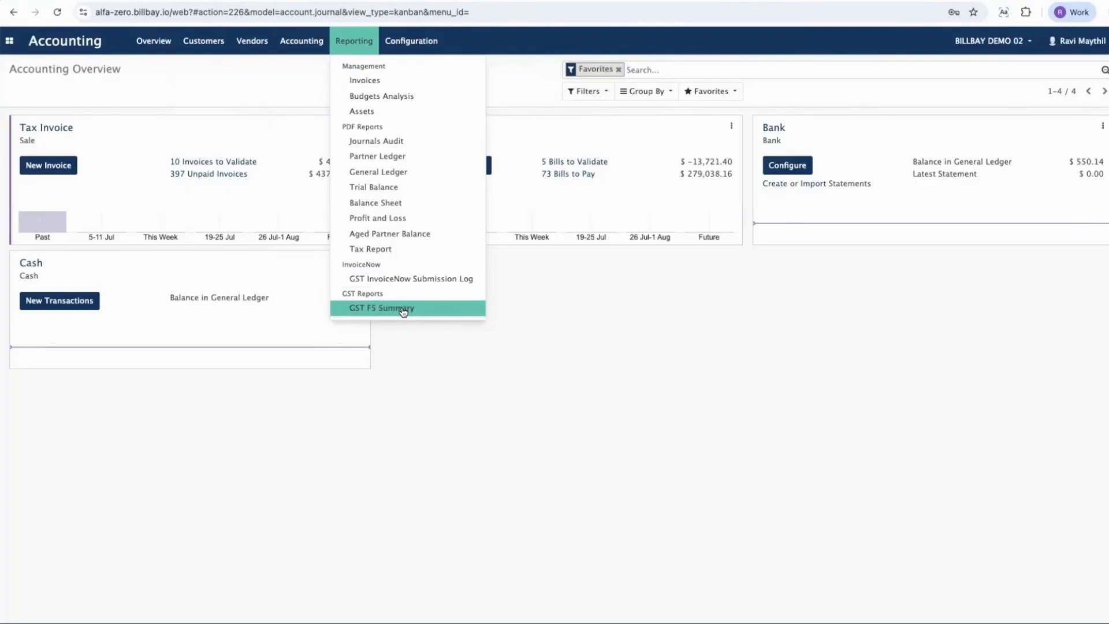
Step: Open the InvoiceNow configuration and review the company's Peppol ID and the available InvoiceNow actions
mouse_move(397, 44)
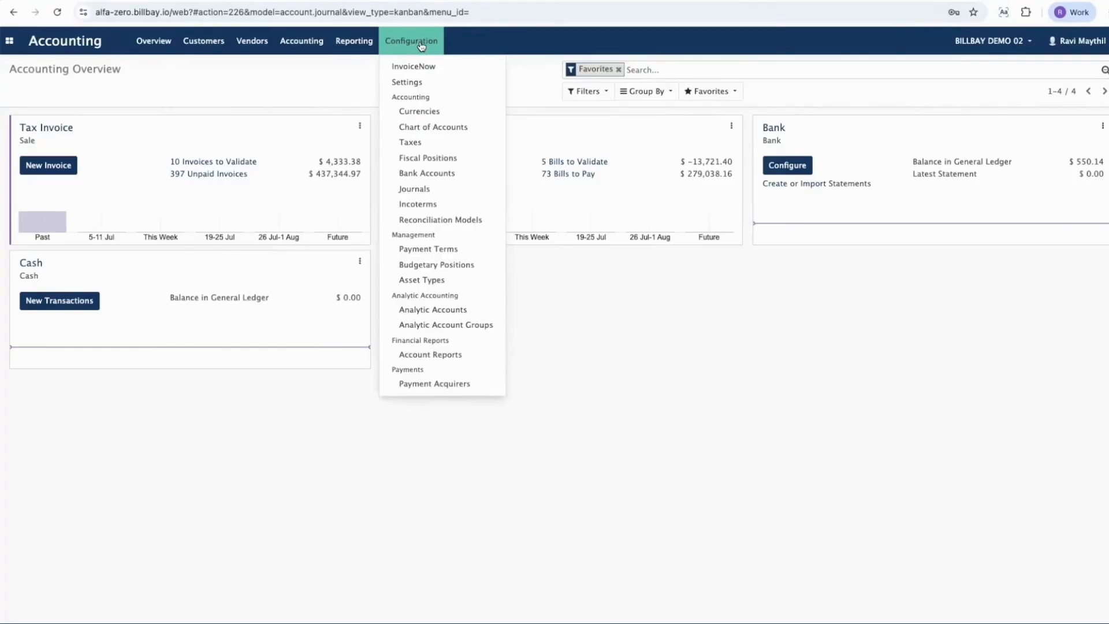
left_click(450, 67)
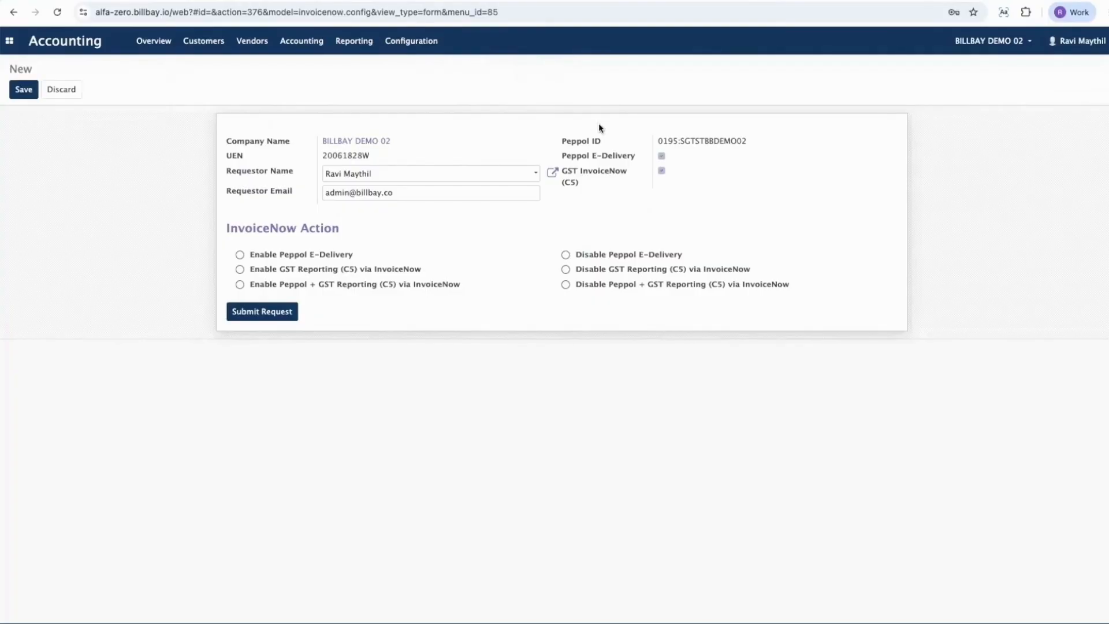
triple_click(697, 144)
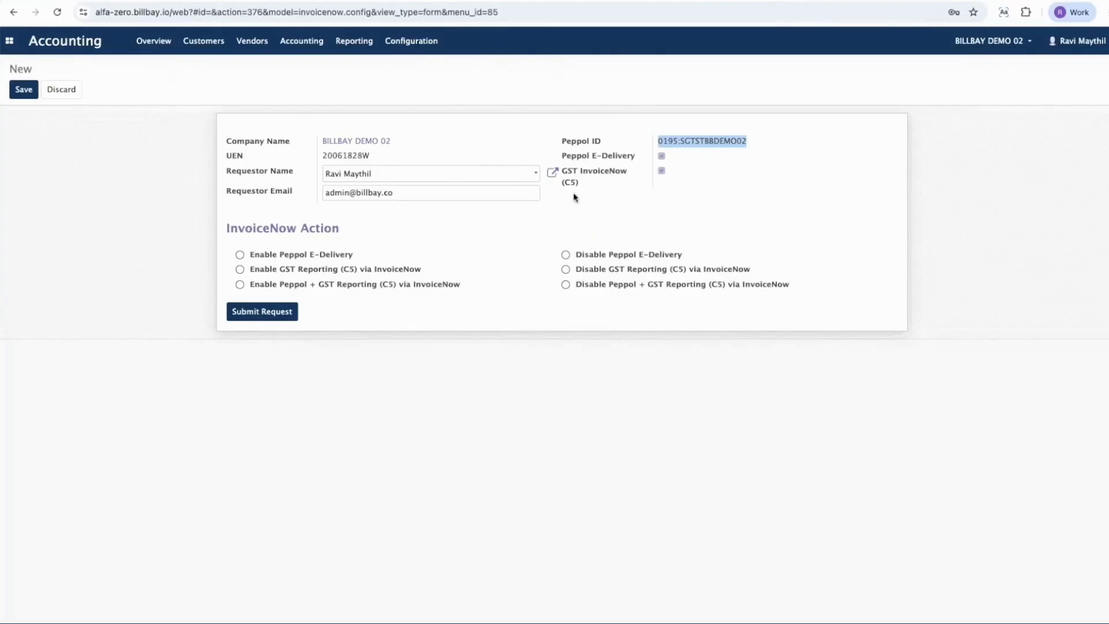
left_click(271, 324)
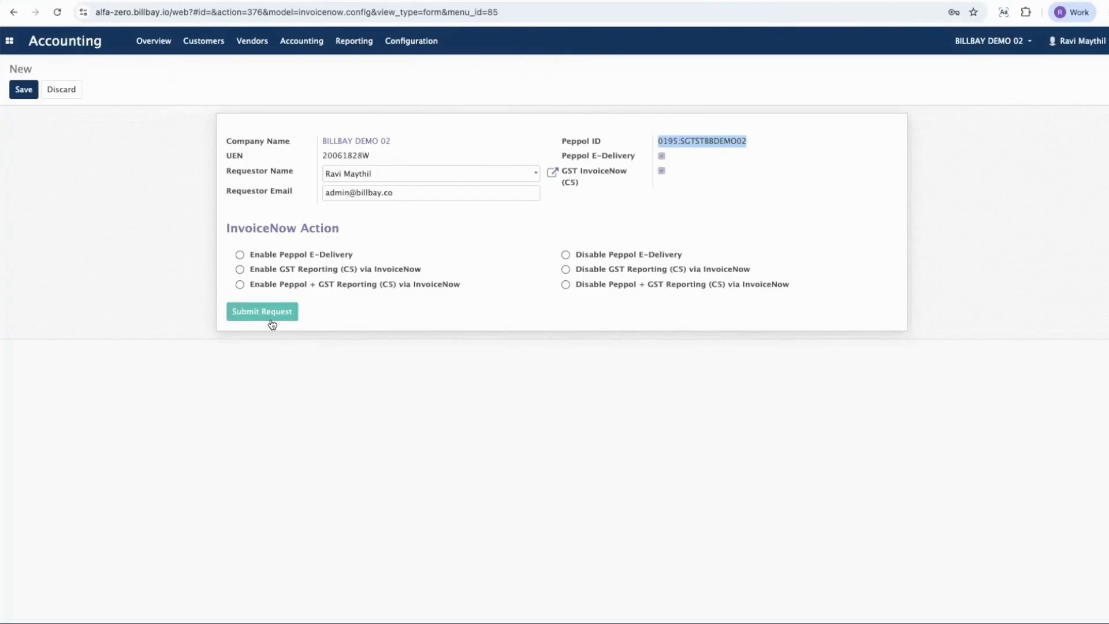
Step: Create a new customer invoice with BILLBAY PTE. LTD. as the customer
left_click(61, 45)
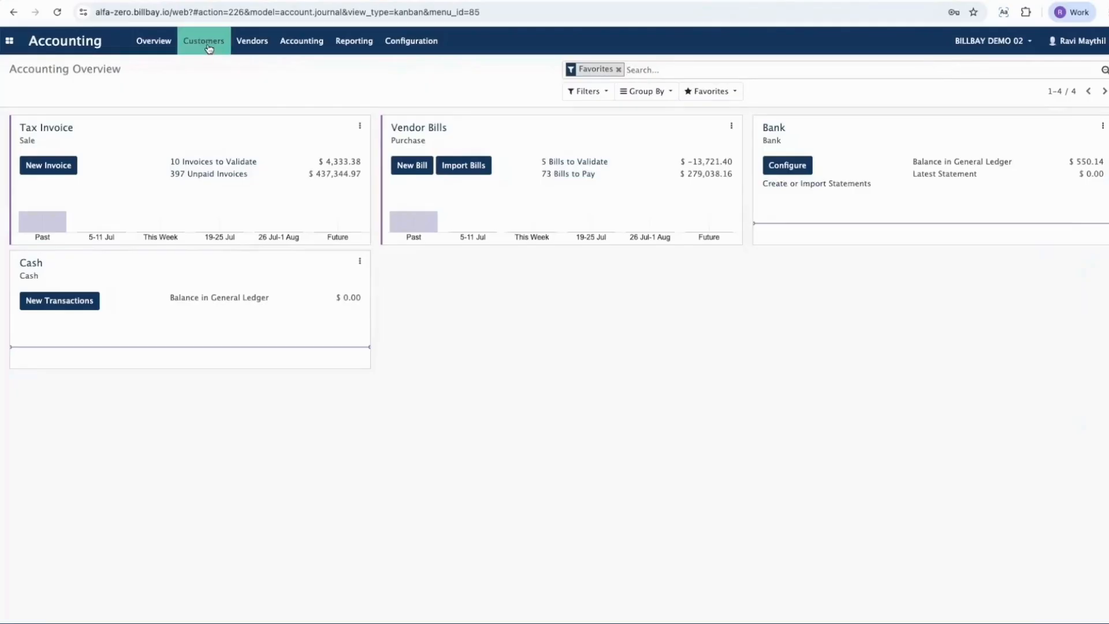
left_click(203, 40)
left_click(208, 67)
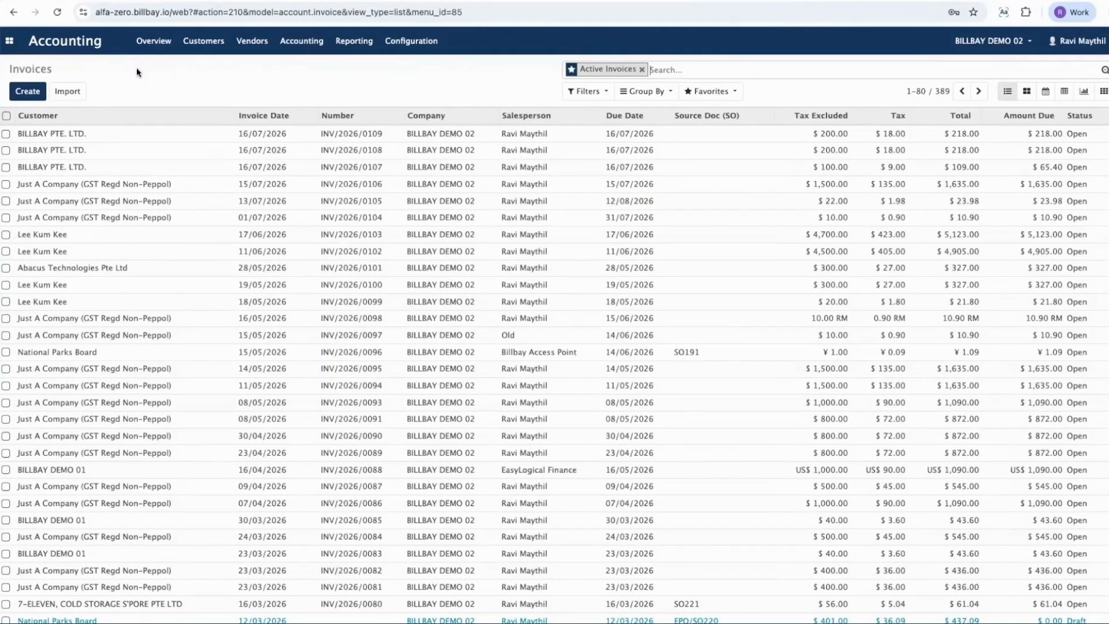
left_click(23, 90)
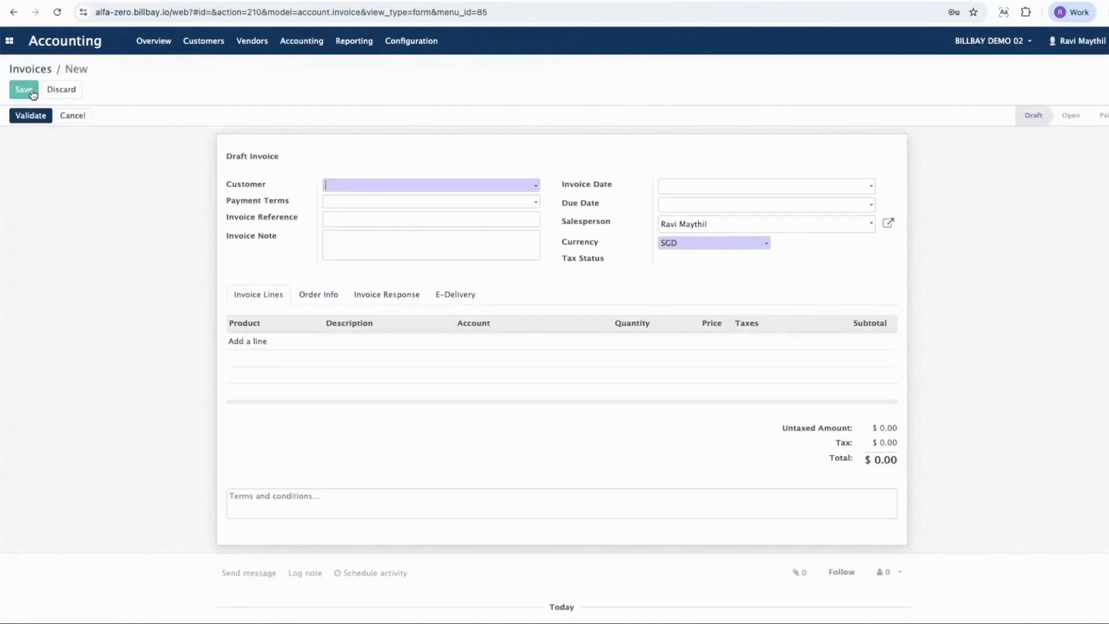
left_click(359, 186)
type("billbay")
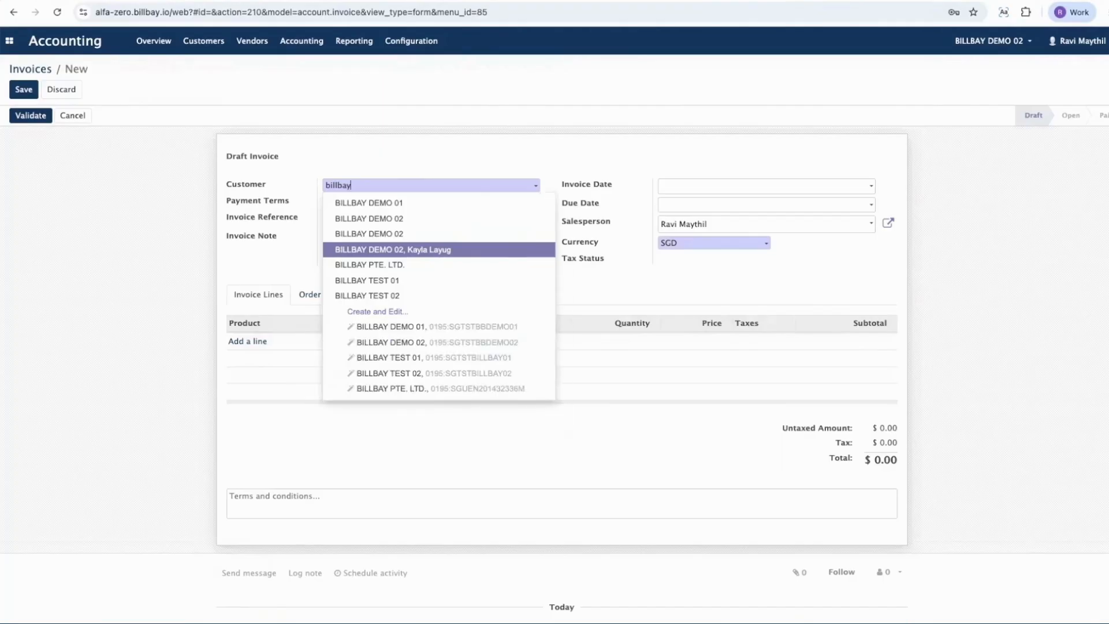
key("Down")
key("Return")
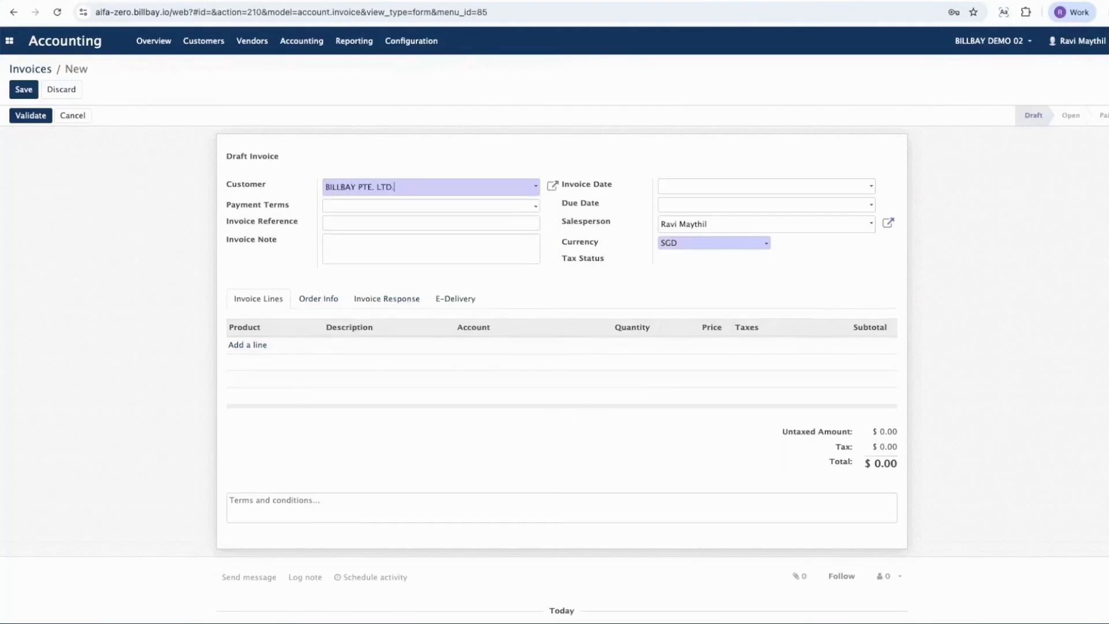
Step: Check the UEN, GST registration number and Peppol ID in the customer's record, and close it without saving
left_click(553, 187)
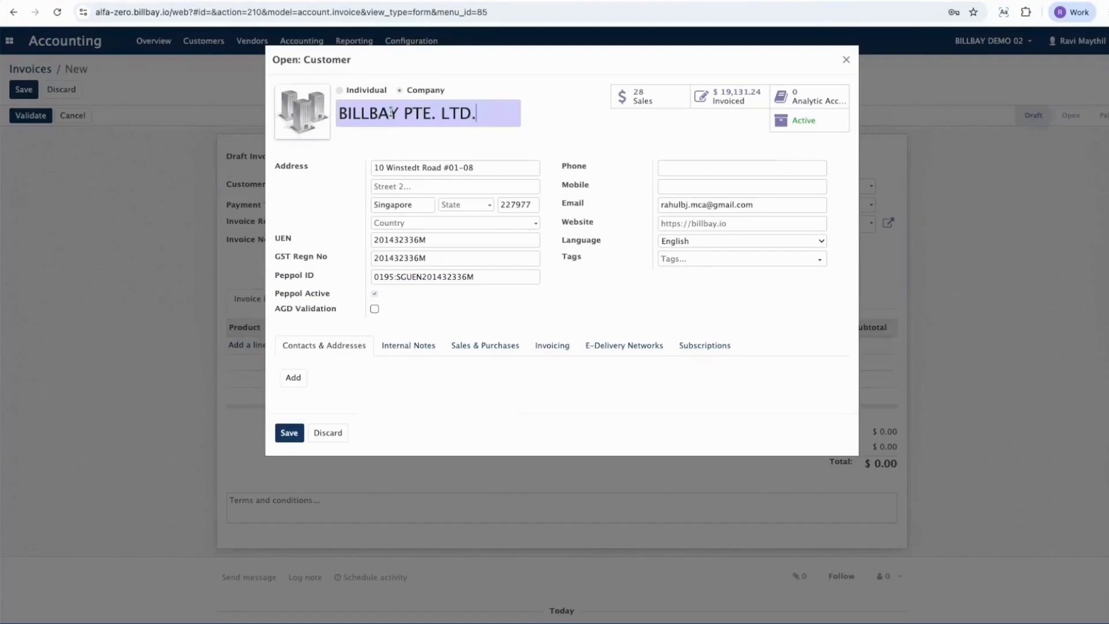
double_click(395, 239)
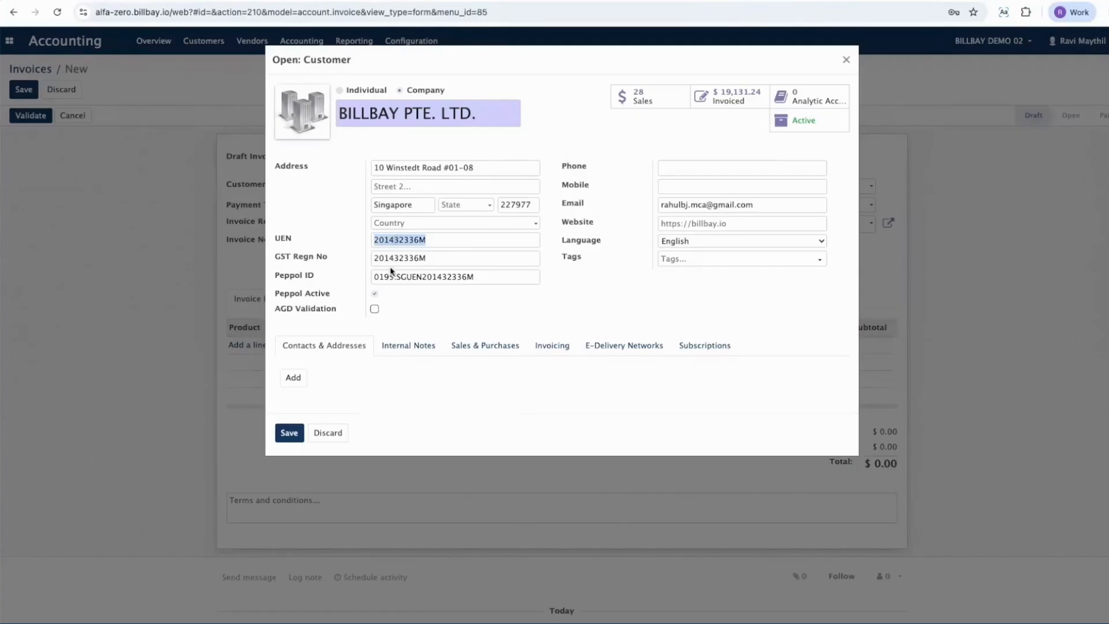
double_click(389, 256)
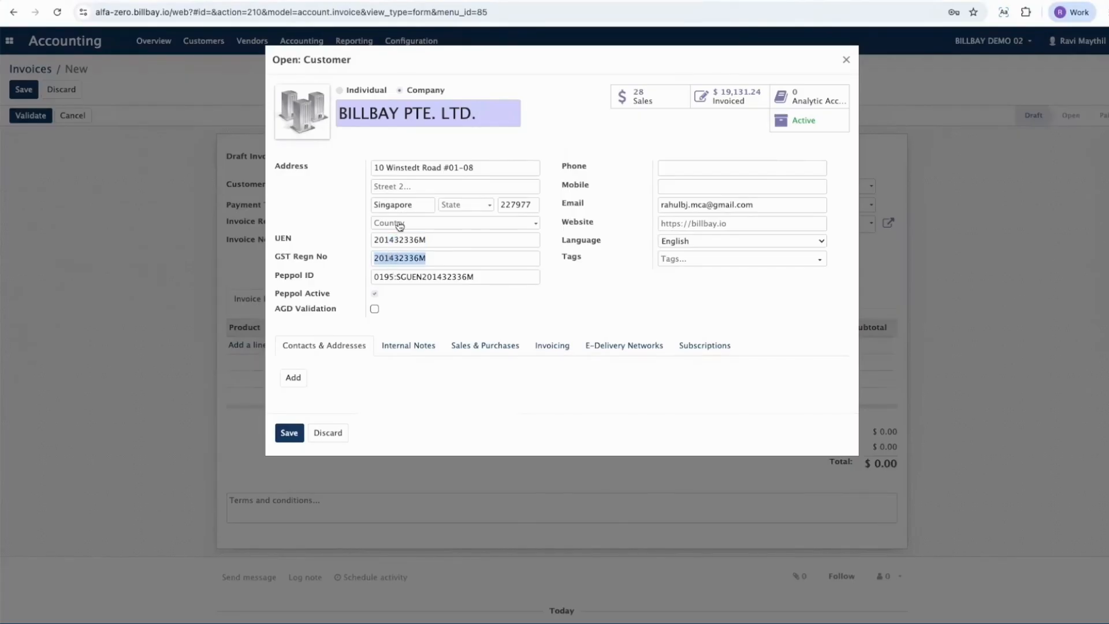
left_click(404, 279)
double_click(404, 280)
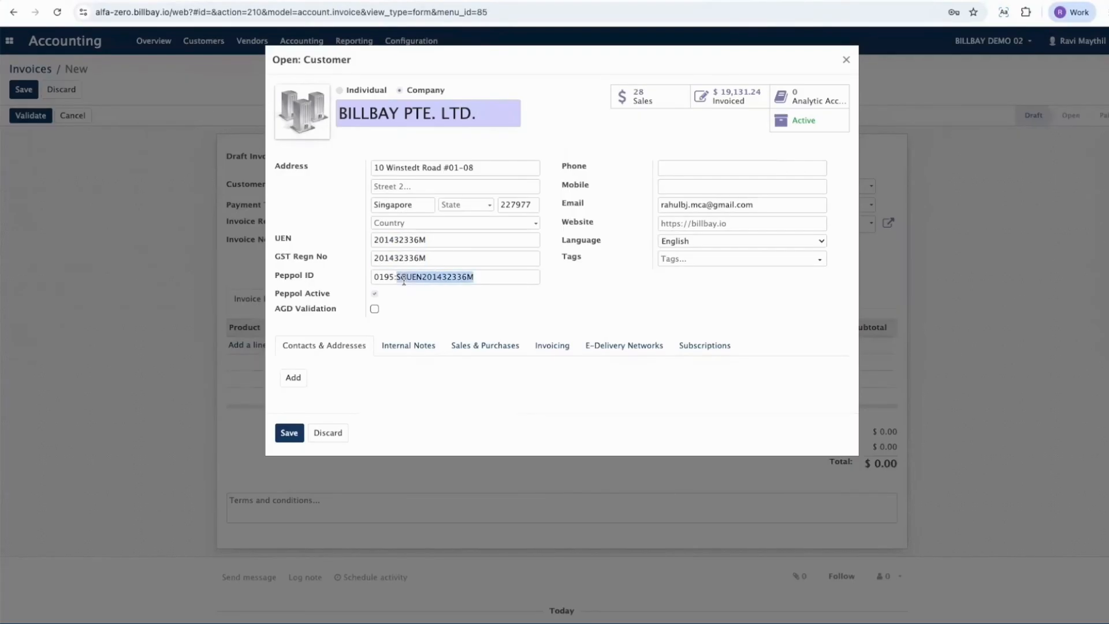
triple_click(404, 280)
left_click(326, 433)
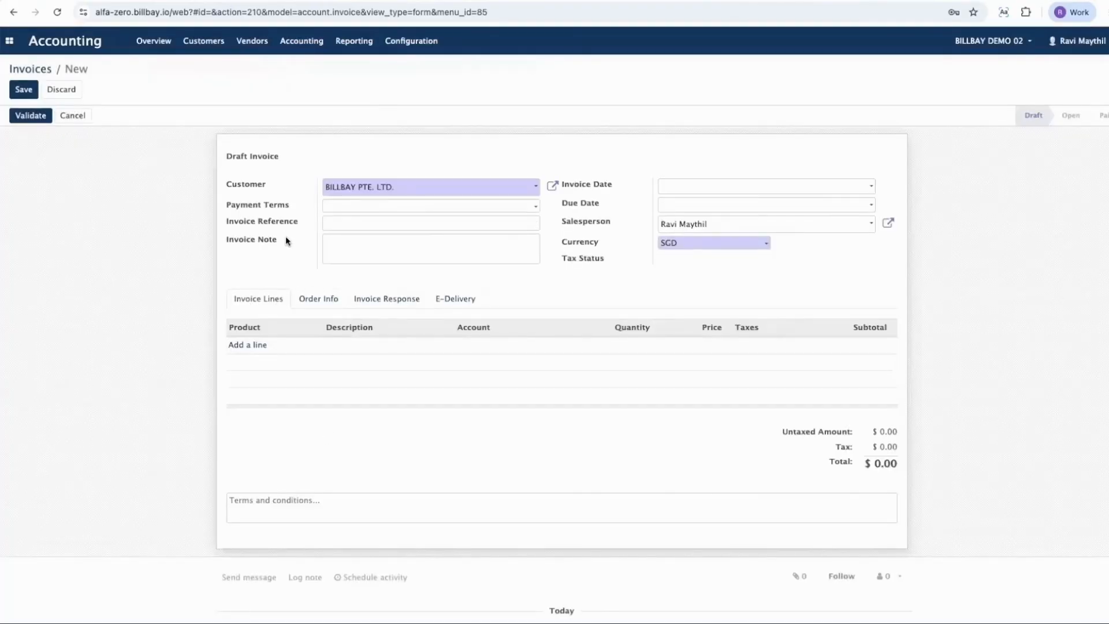
Step: Add an invoice line described as Apples with quantity 100 and price 2
left_click(250, 346)
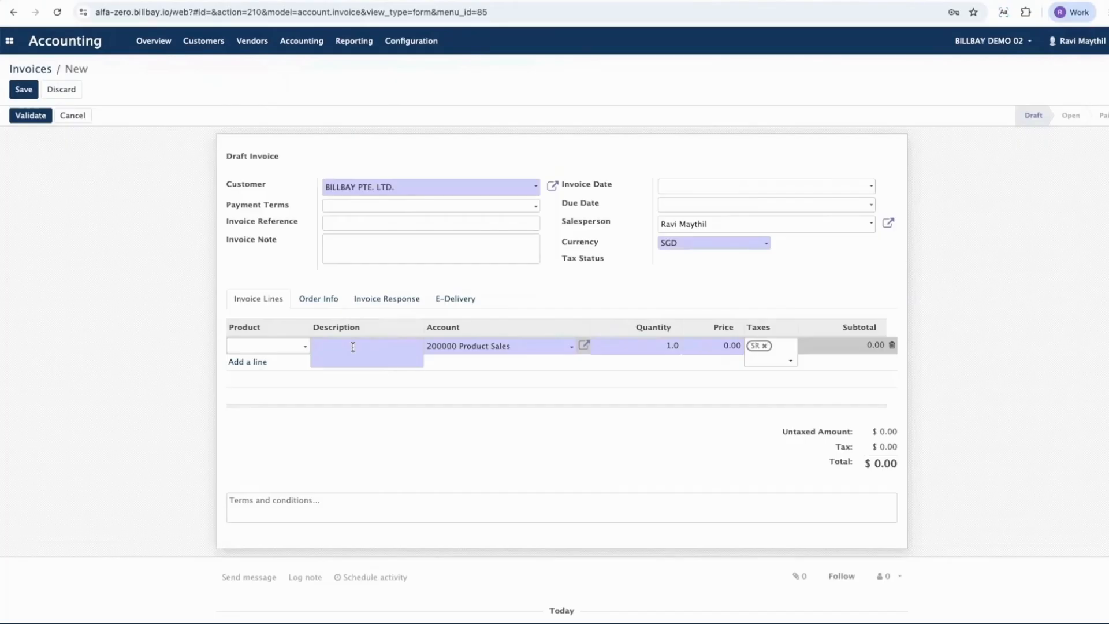
type("Apples")
key("Tab")
key("Tab")
type("100")
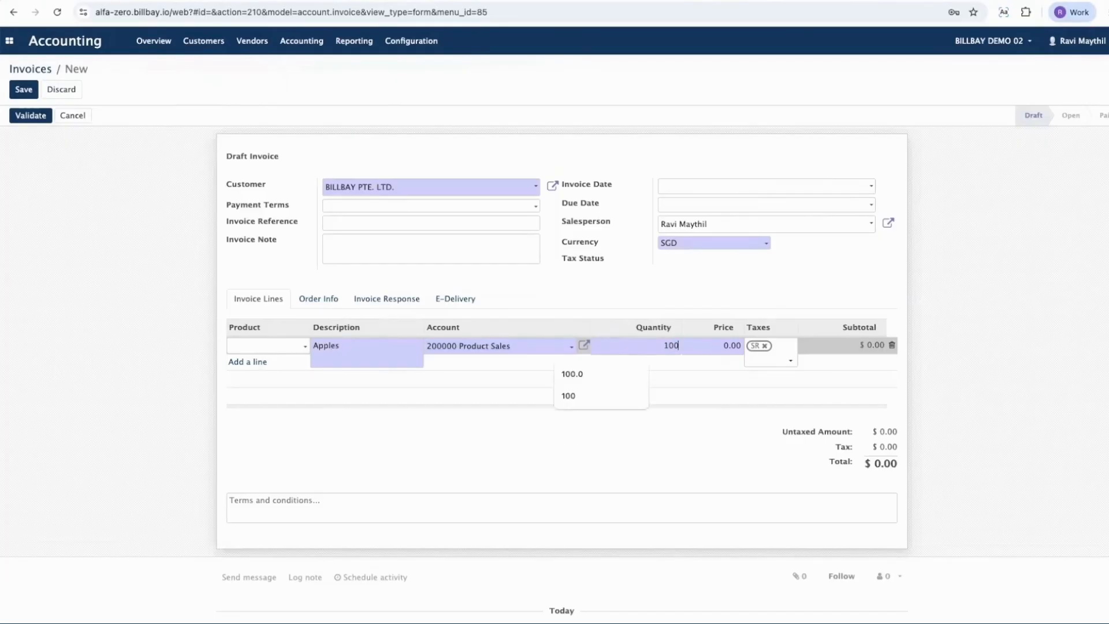
key("Tab")
type("2")
key("Tab")
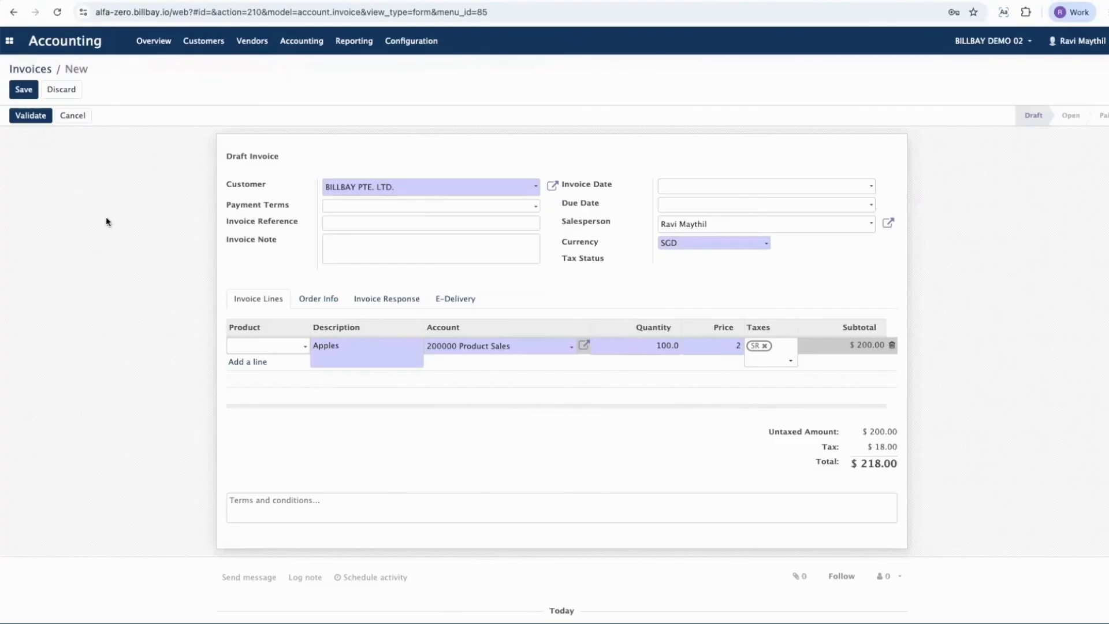
Step: Validate the draft invoice and view its number and E-Delivery details
left_click(30, 116)
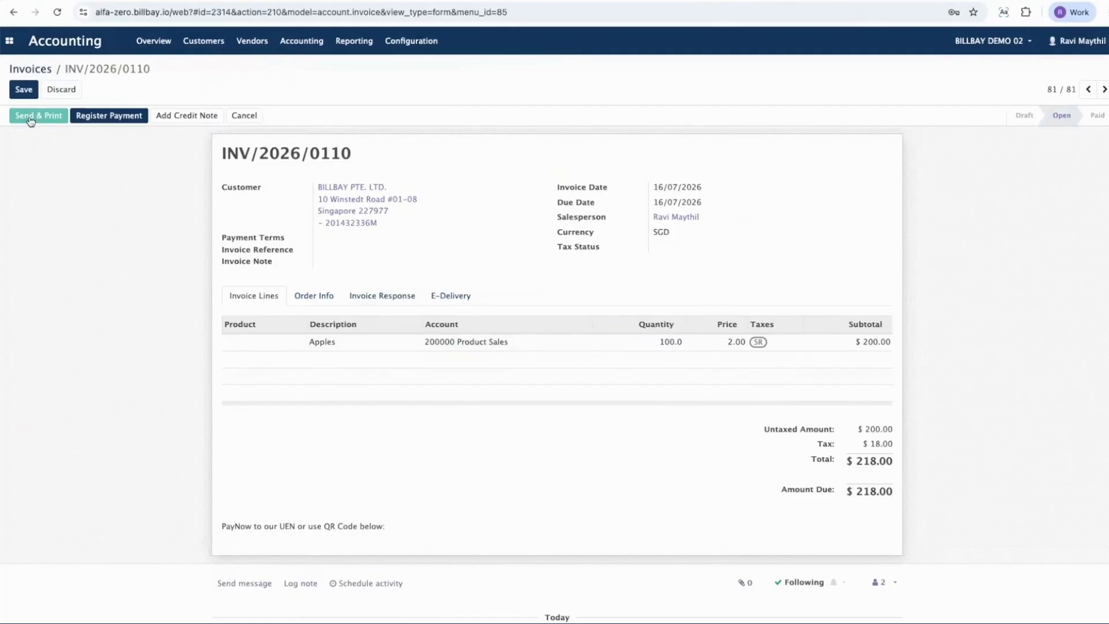
triple_click(280, 154)
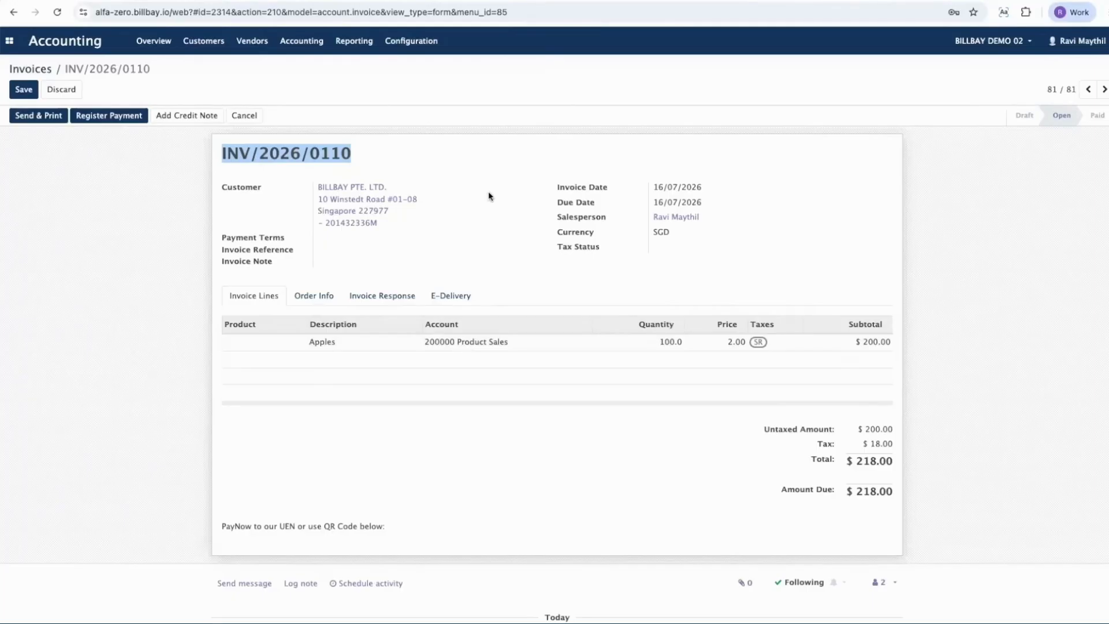
left_click(462, 297)
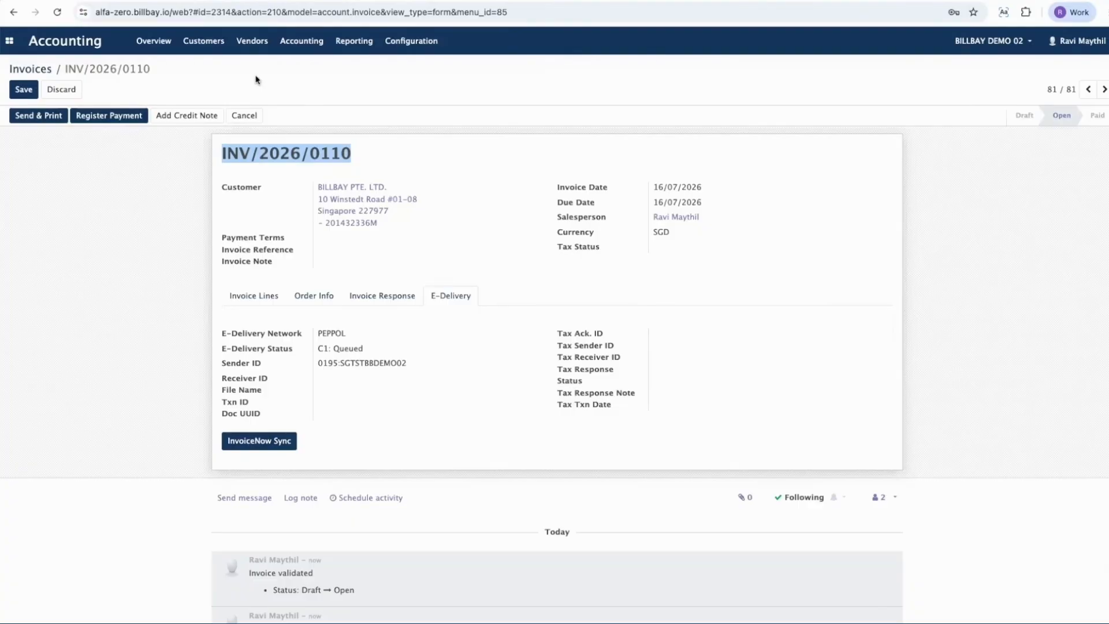
Step: Switch to the Google Slides presentation and review the customer, item, quantity and unit price for the Non-Peppol Sales Invoice
left_click(398, 1)
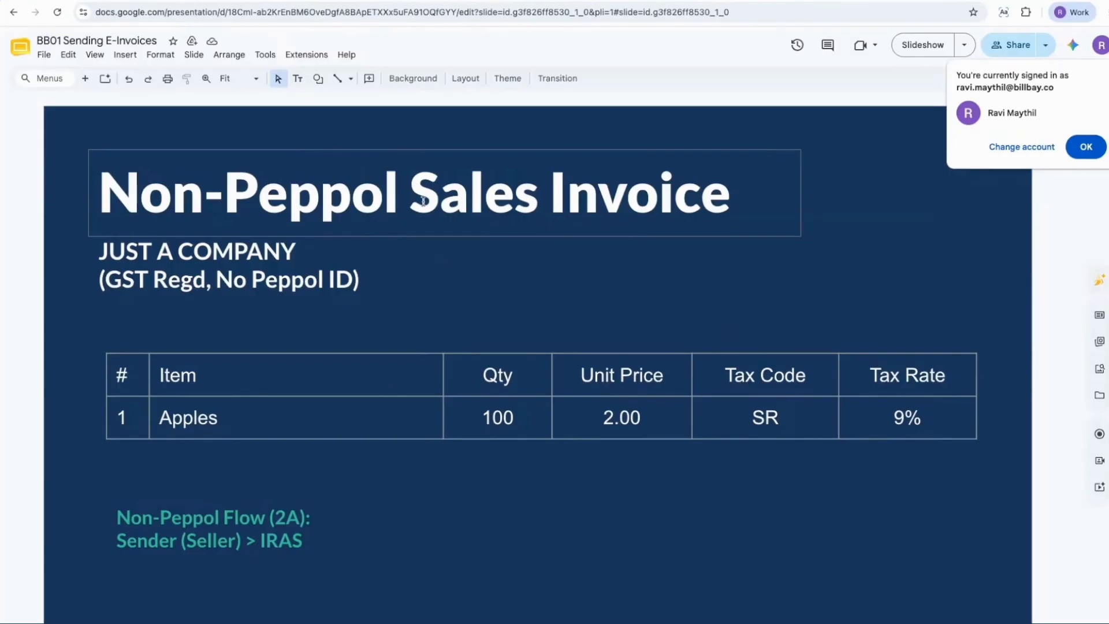
triple_click(187, 251)
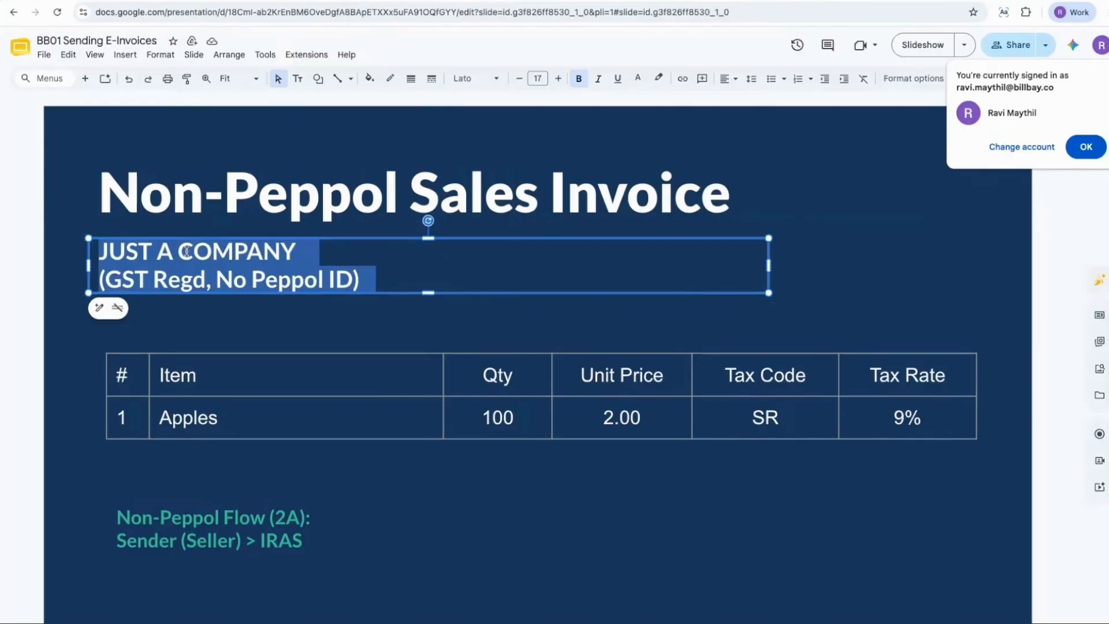
double_click(187, 421)
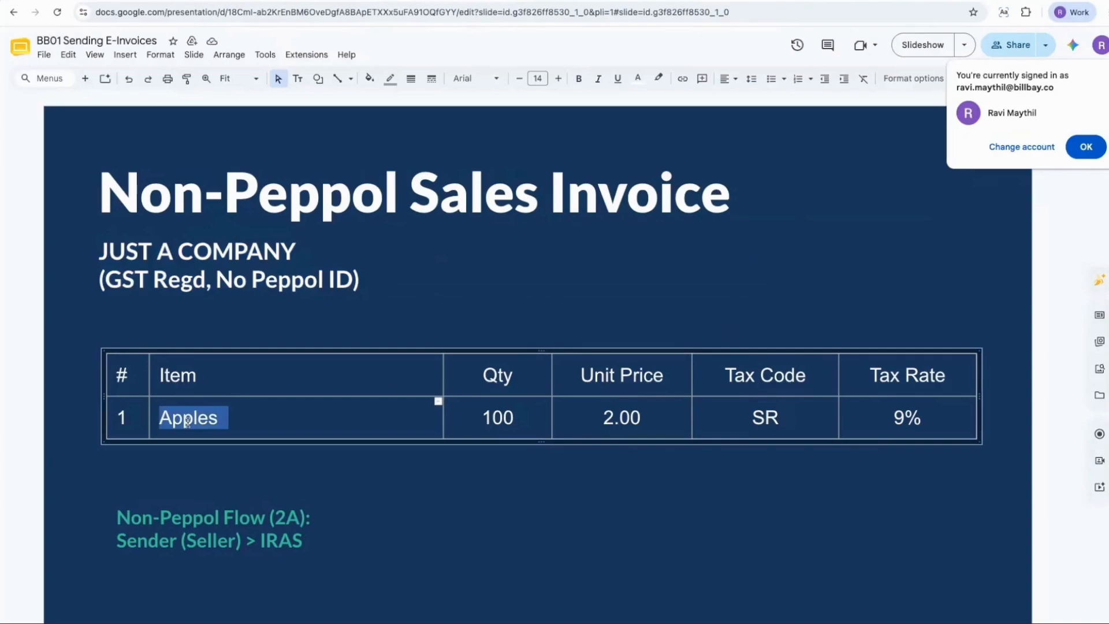
double_click(500, 422)
double_click(623, 421)
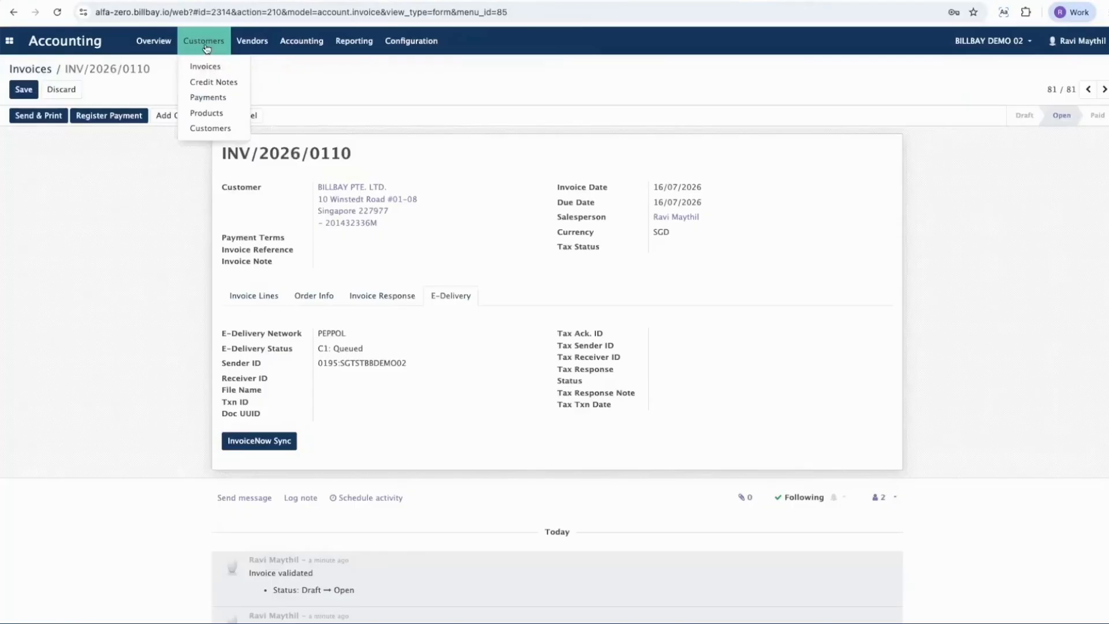
Step: Switch back to Billbay Accounting and create a new customer invoice for Just A Company (GST Regd Non-Peppol)
left_click(212, 66)
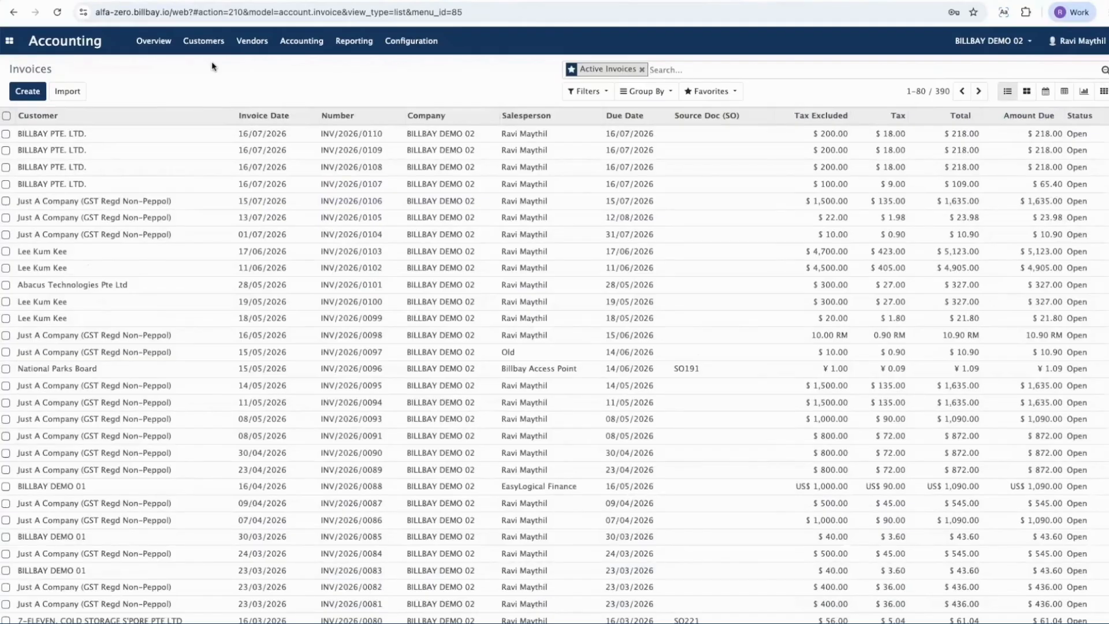
left_click(27, 91)
left_click(345, 185)
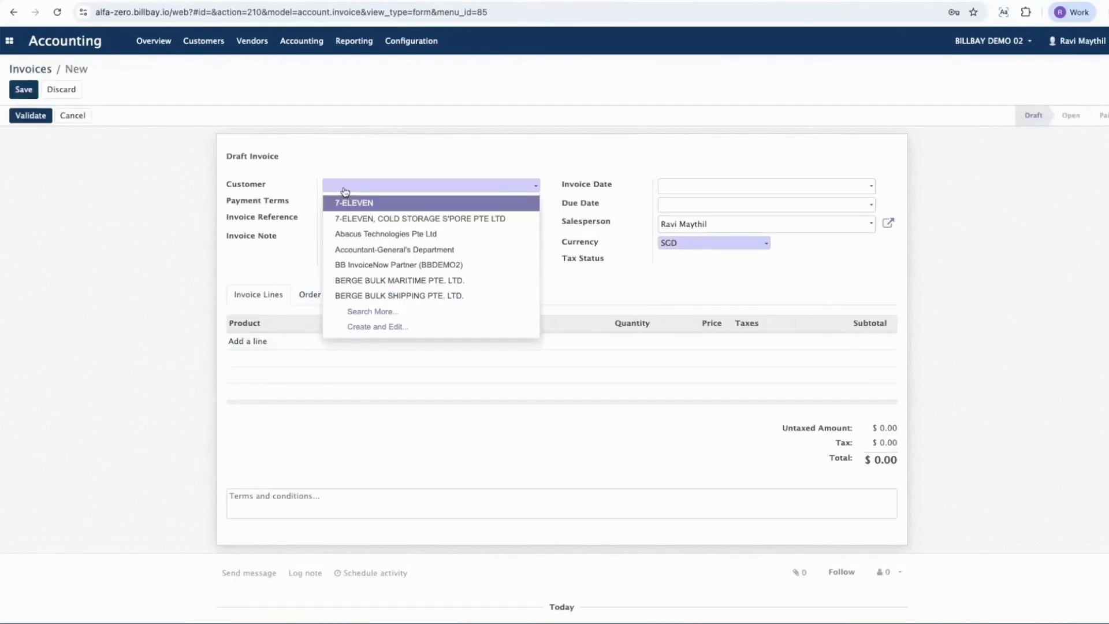
type("just")
left_click(363, 202)
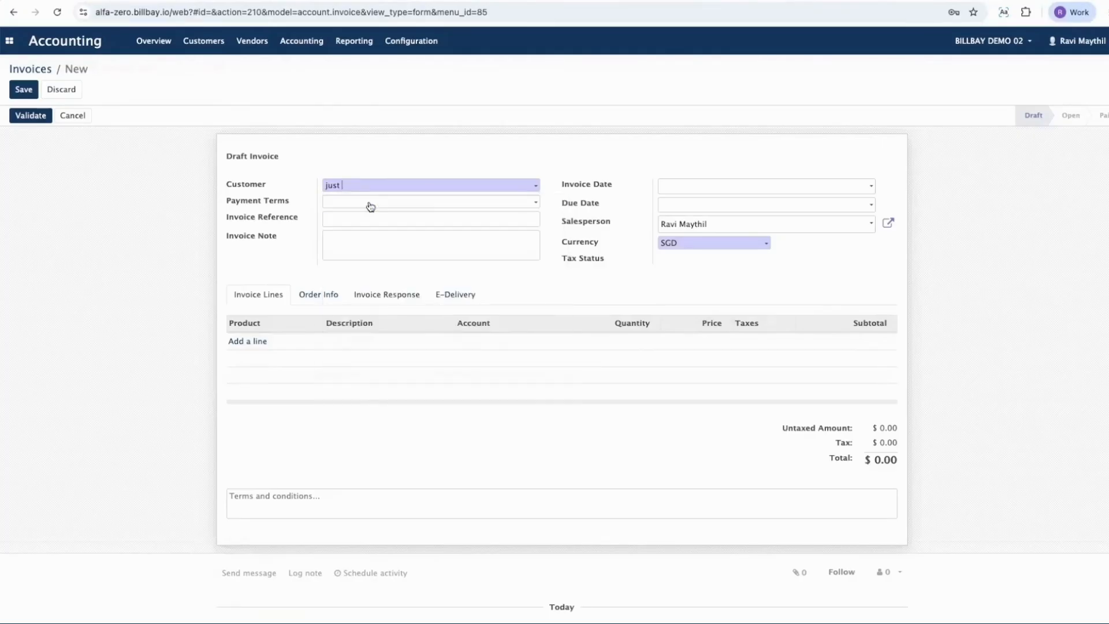
Step: Check the UEN, GST registration number and Peppol fields in the non-Peppol customer's record, and close it without saving
left_click(552, 185)
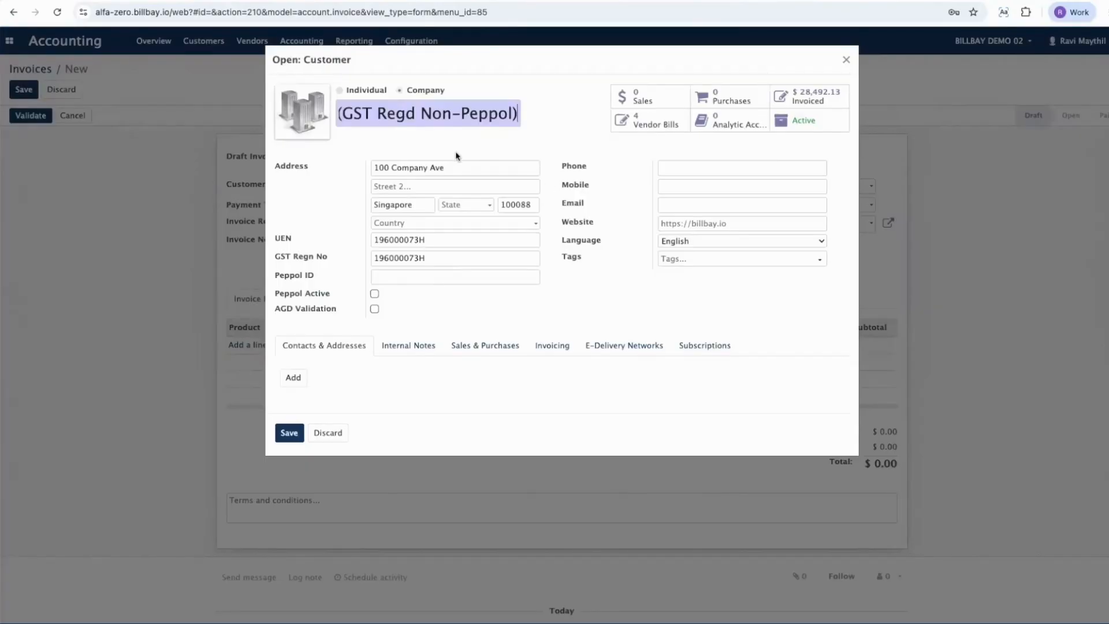
double_click(400, 239)
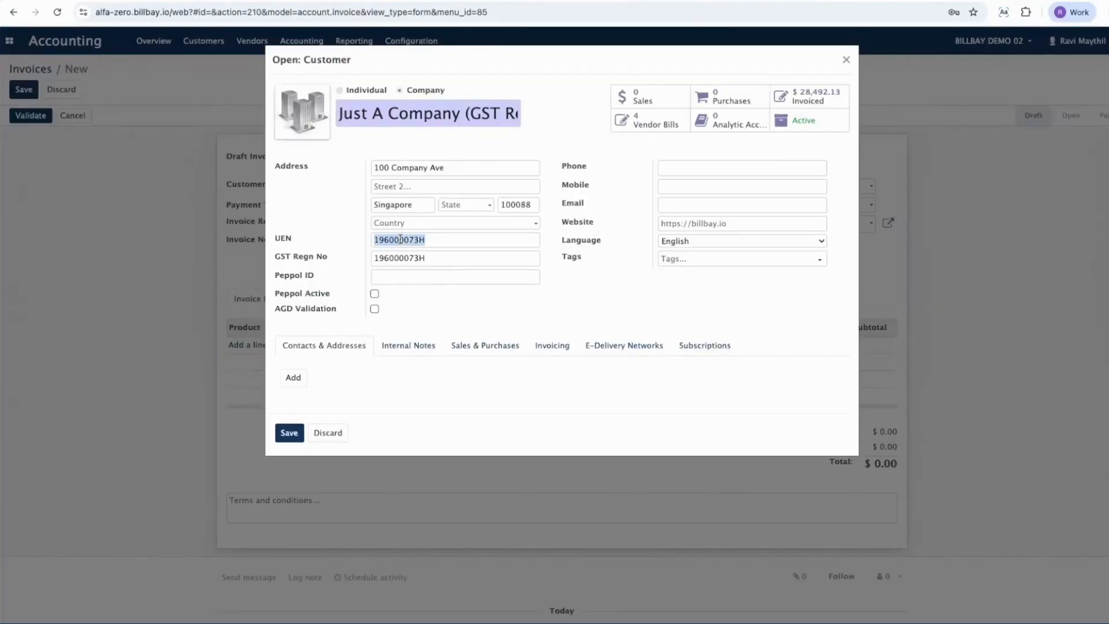
double_click(390, 257)
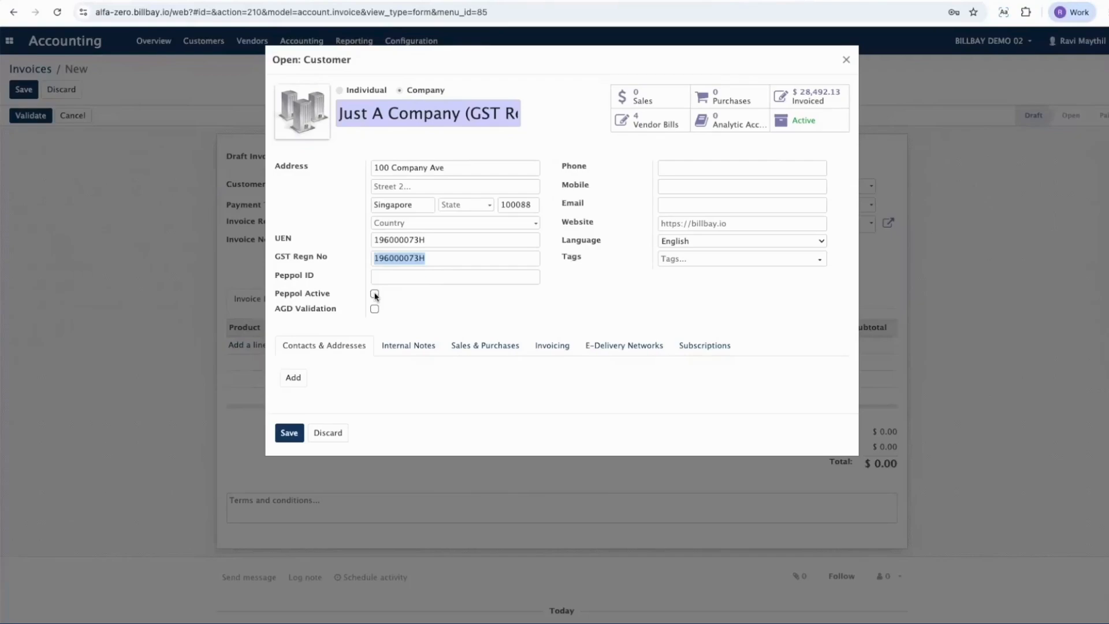
left_click(334, 433)
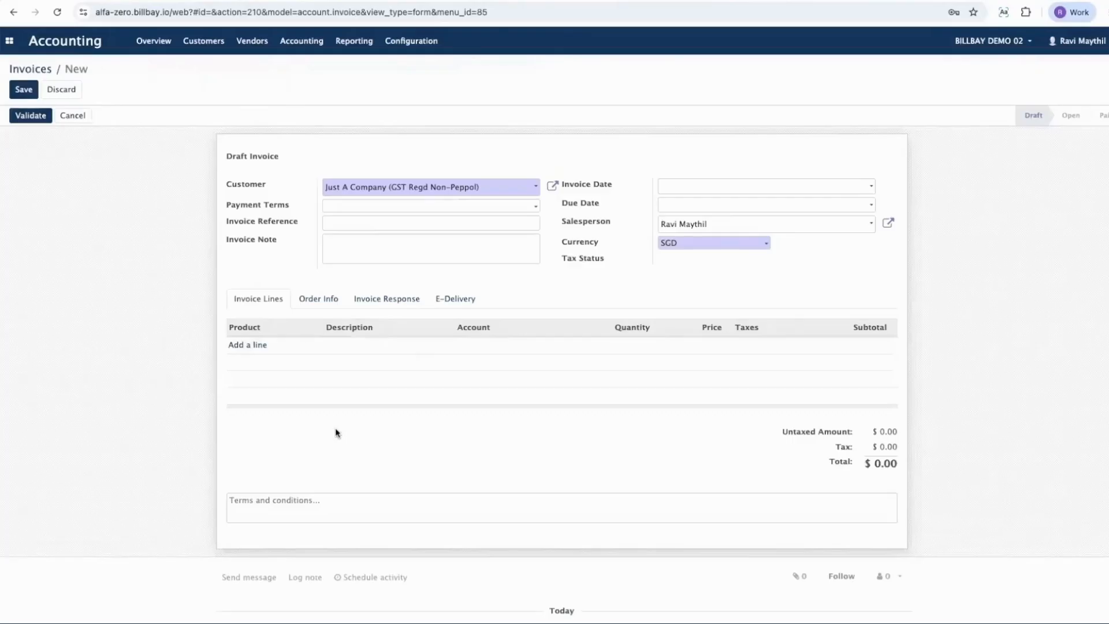
Step: Add an invoice line for Apples with quantity 100 and price 2, and validate the non-Peppol customer's invoice
left_click(251, 346)
type("Apples")
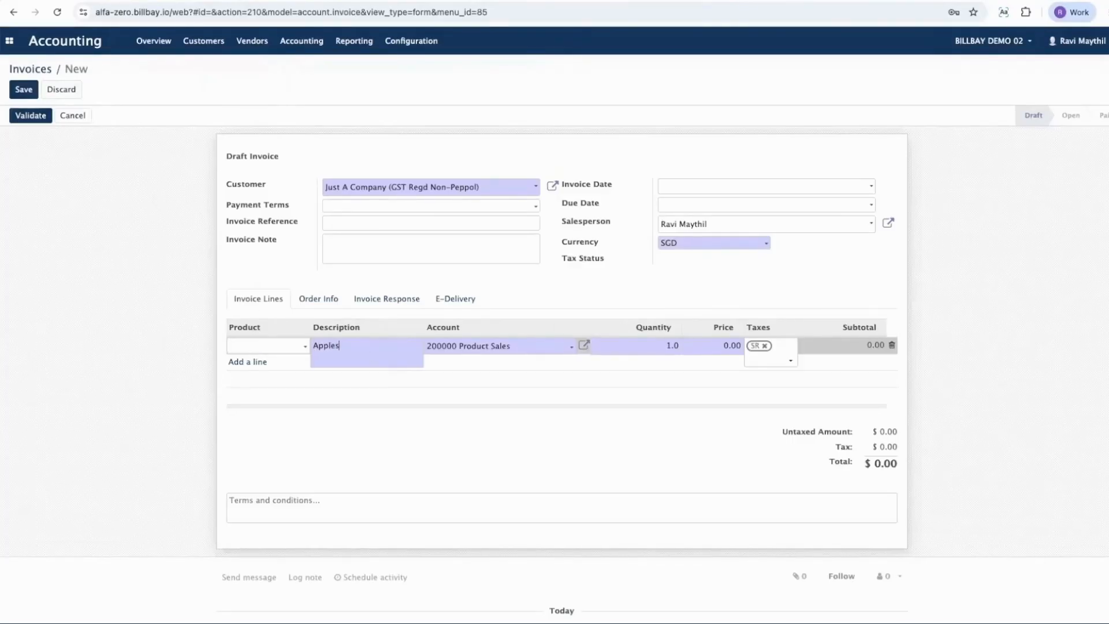
key("Tab")
key("Tab")
type("100")
key("Tab")
type("2")
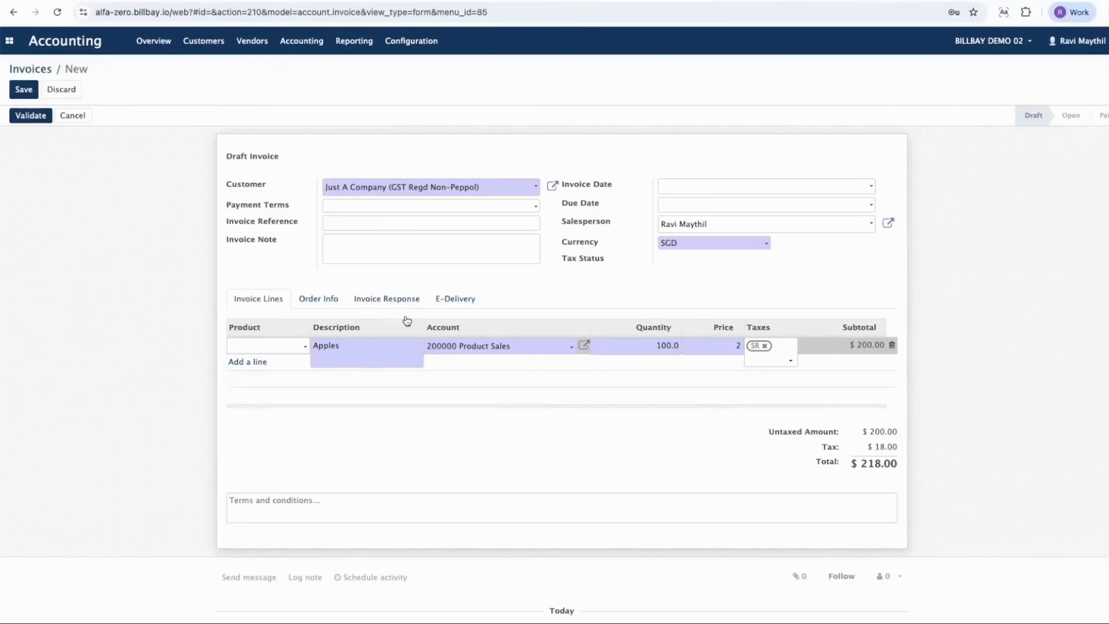
left_click(34, 116)
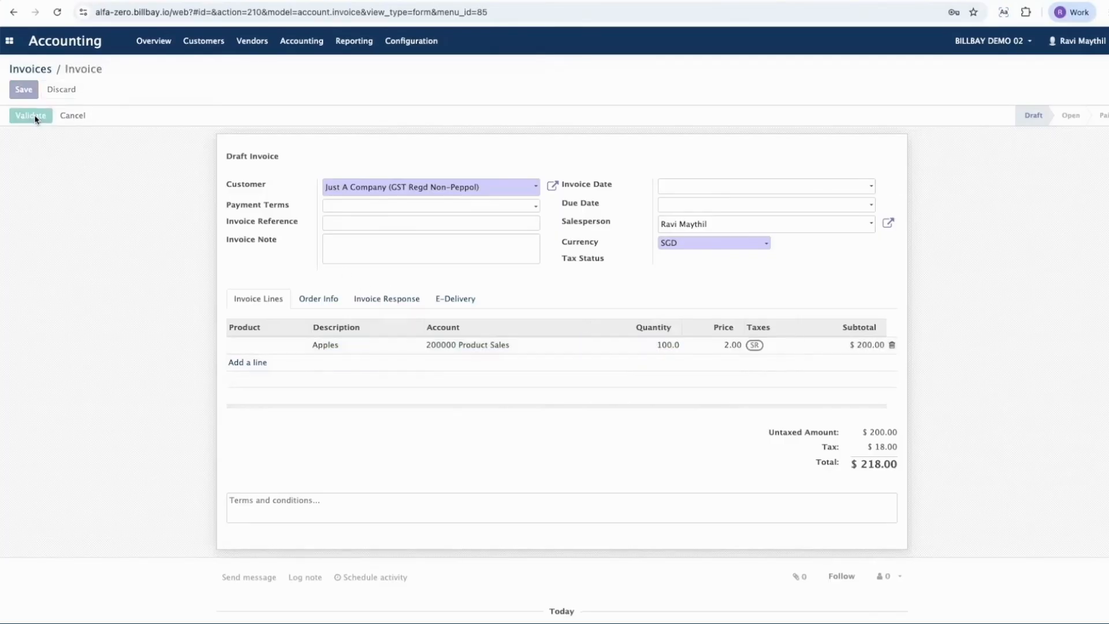
triple_click(273, 176)
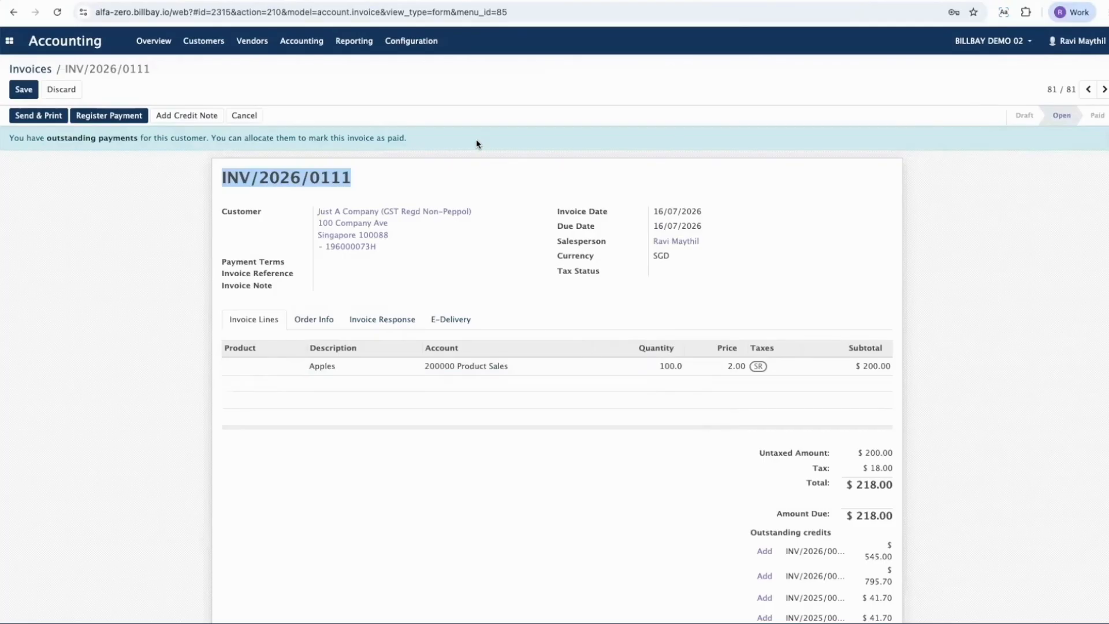
Step: Open the newest BILLBAY PTE. LTD. invoice from the invoice list and check its E-Delivery status
left_click(31, 70)
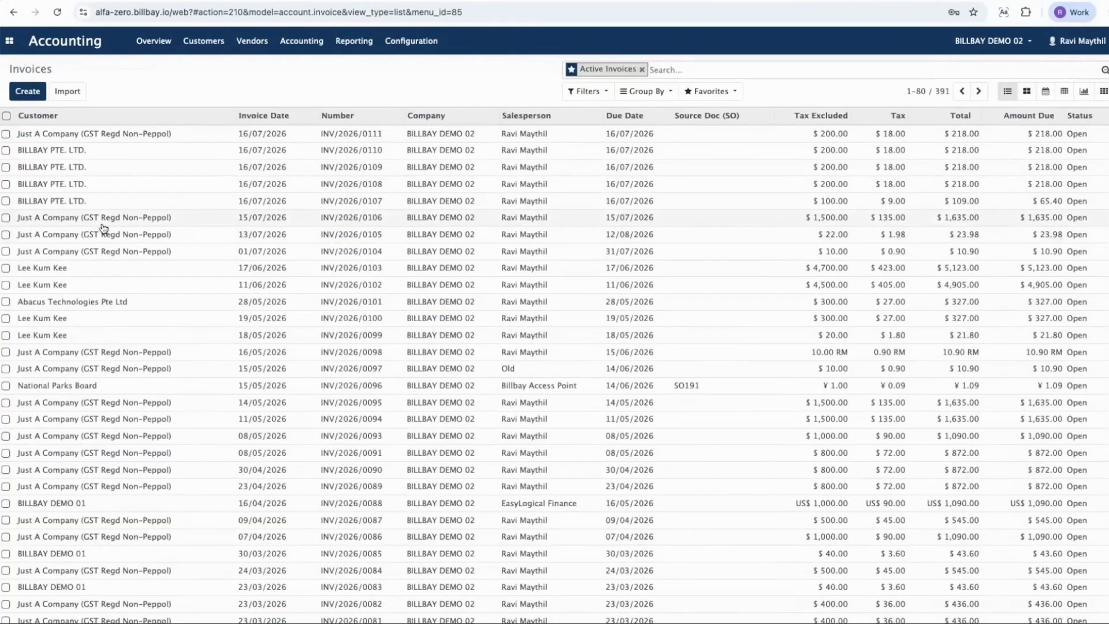
left_click(80, 150)
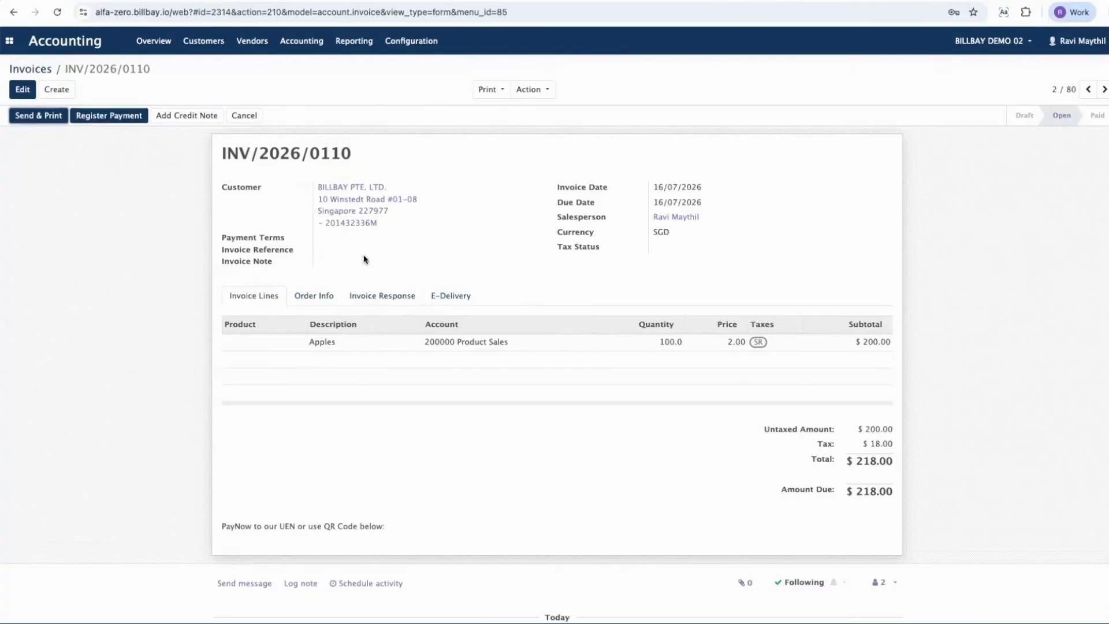
left_click(471, 304)
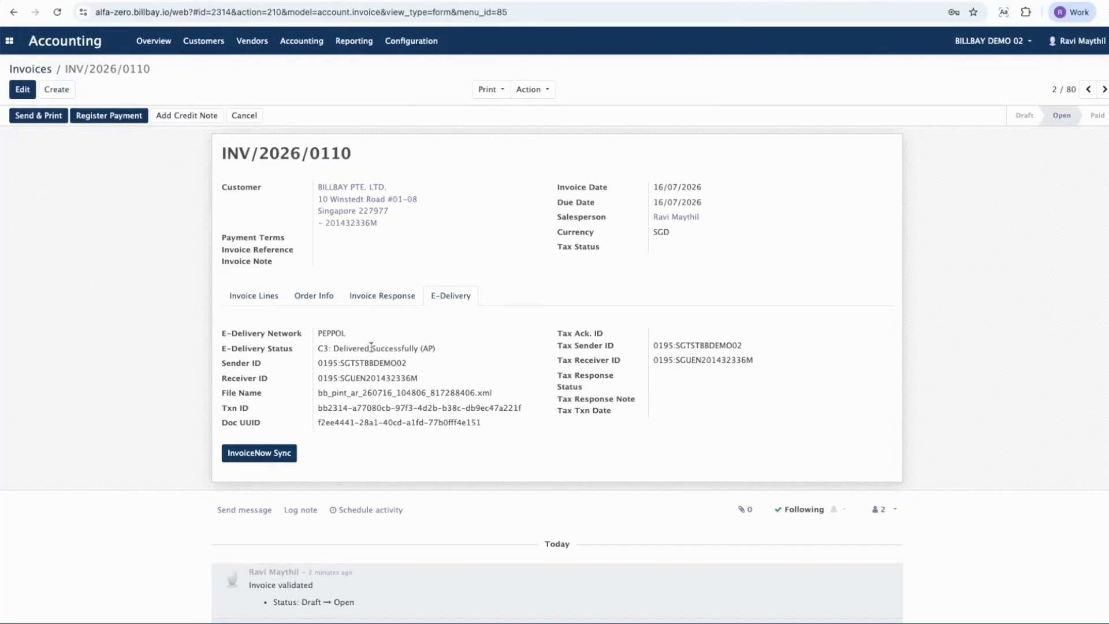
triple_click(339, 348)
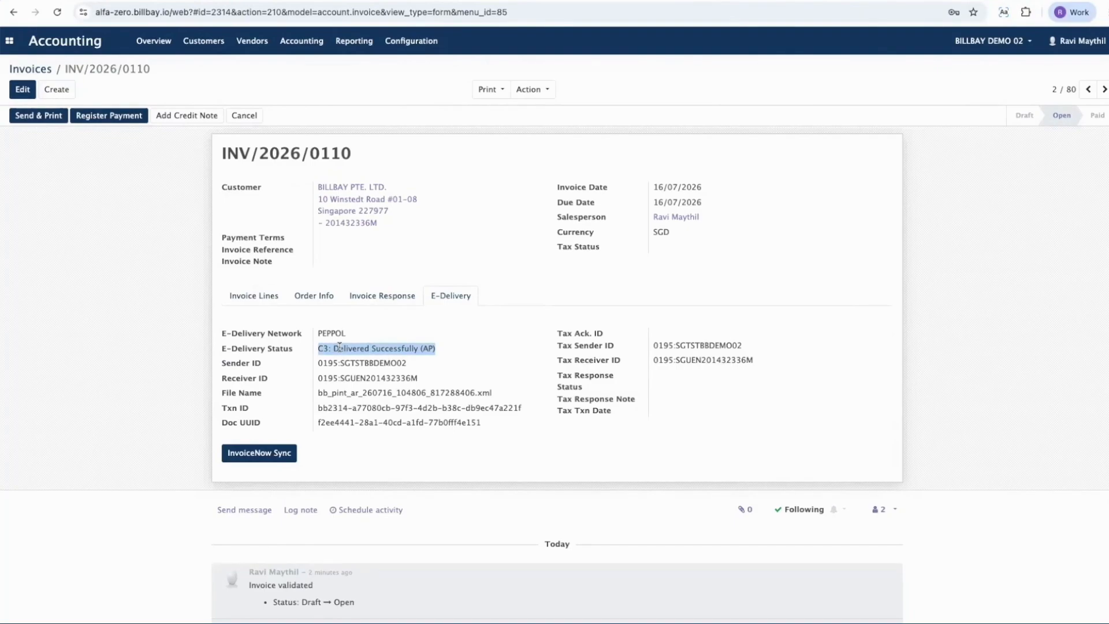
left_click(325, 453)
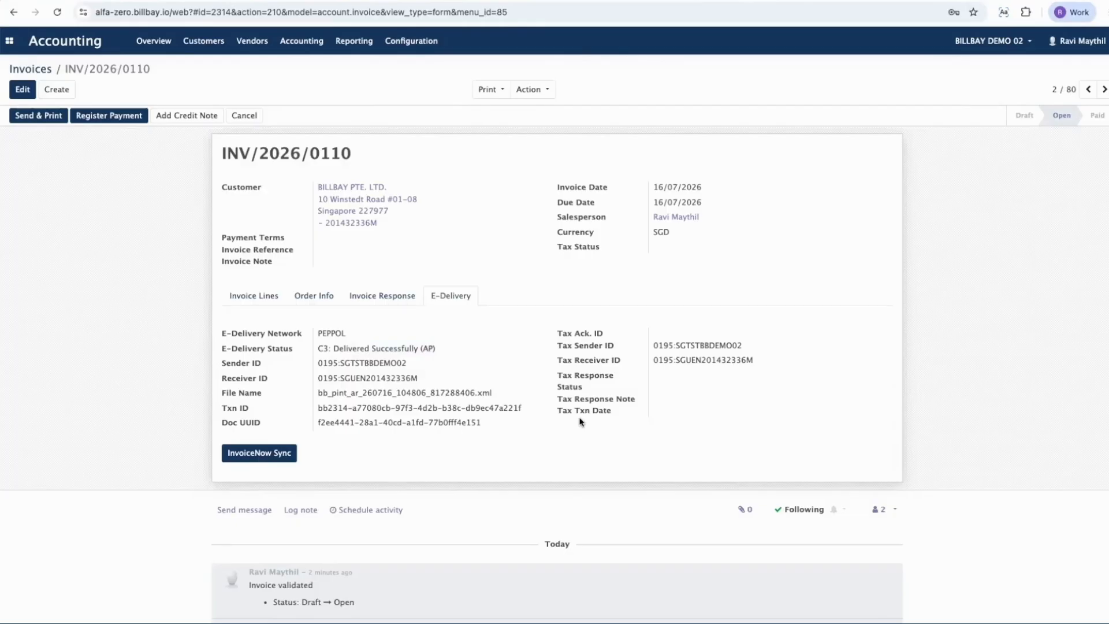
Step: Run InvoiceNow Sync on the Peppol invoice and check its tax status, tax acknowledgement ID and tax response note
left_click(266, 457)
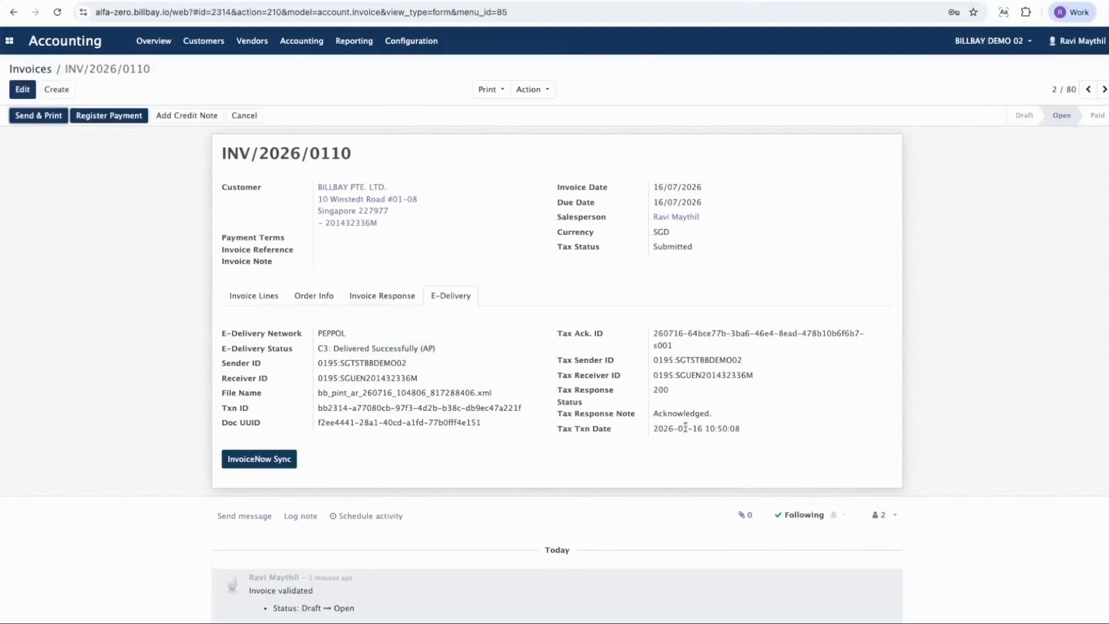
double_click(666, 246)
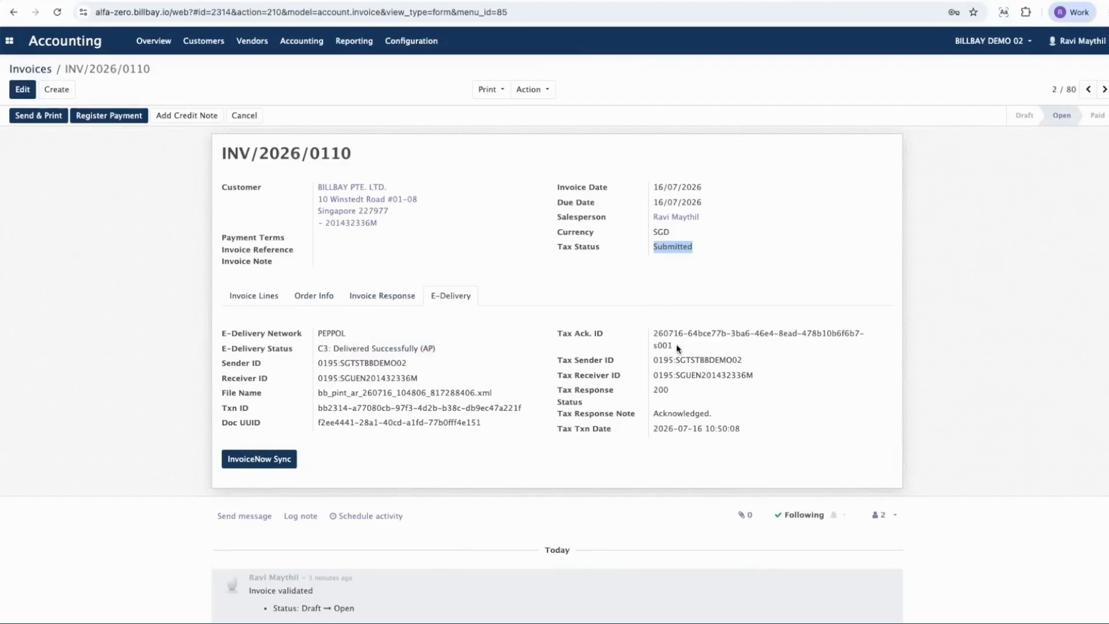
left_click_drag(679, 350, 647, 337)
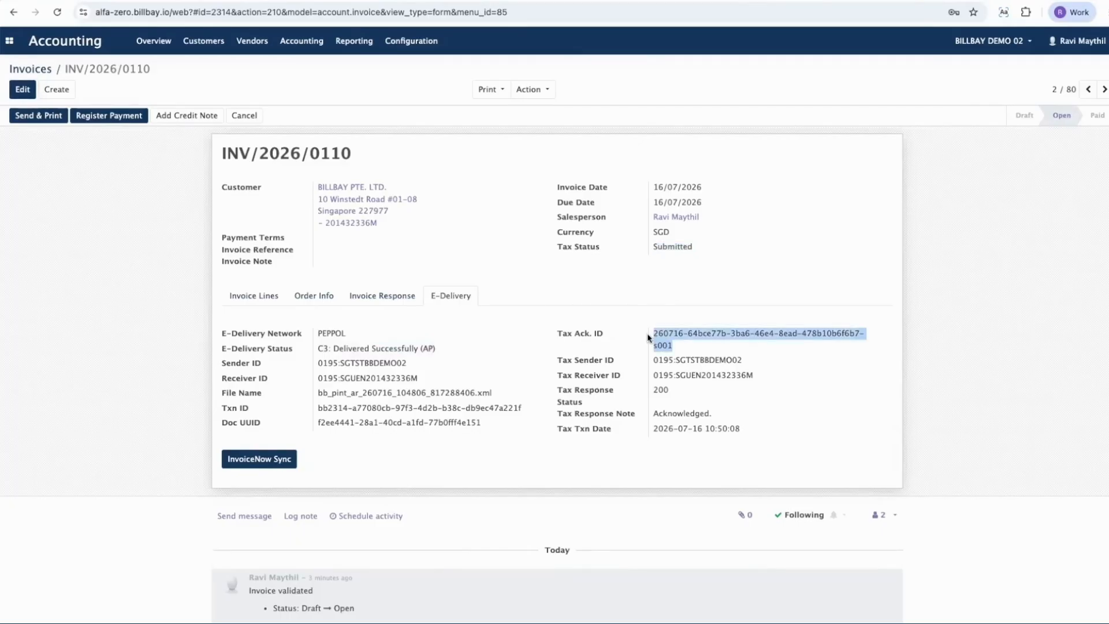
triple_click(663, 413)
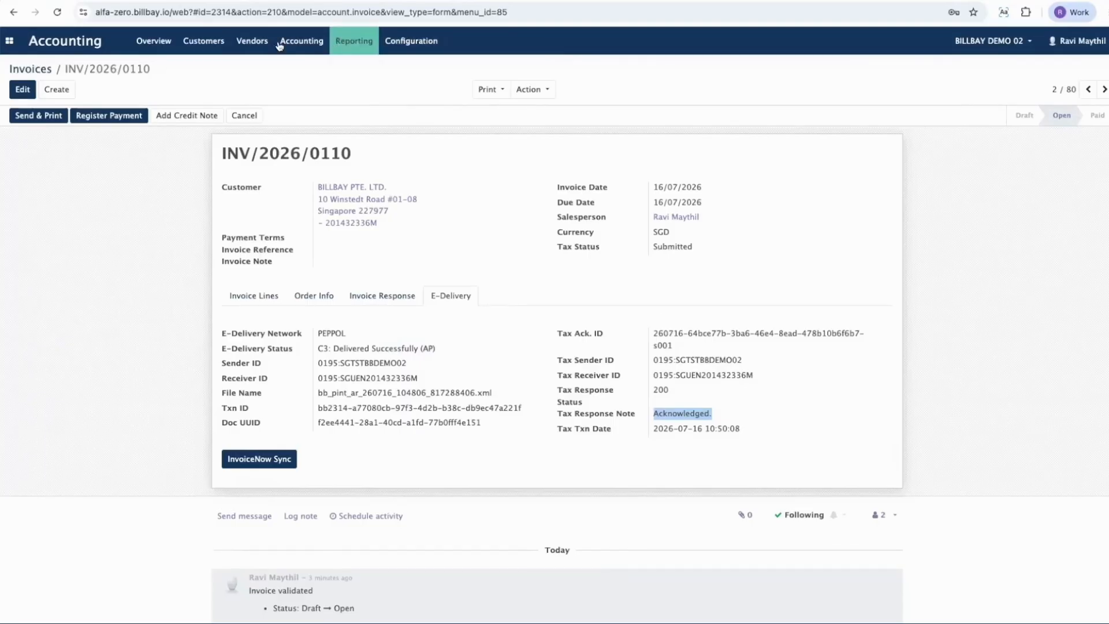
Step: Return to the customer invoices and open the E-Delivery details of the newest Just A Company (GST Regd Non-Peppol) invoice
left_click(196, 47)
left_click(202, 67)
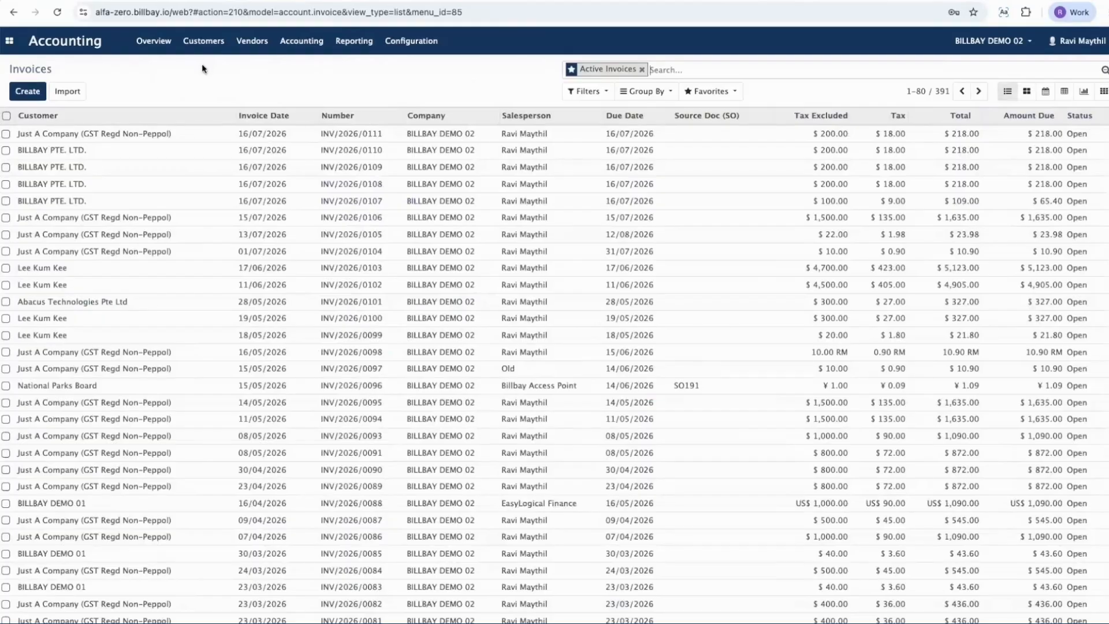
left_click(130, 137)
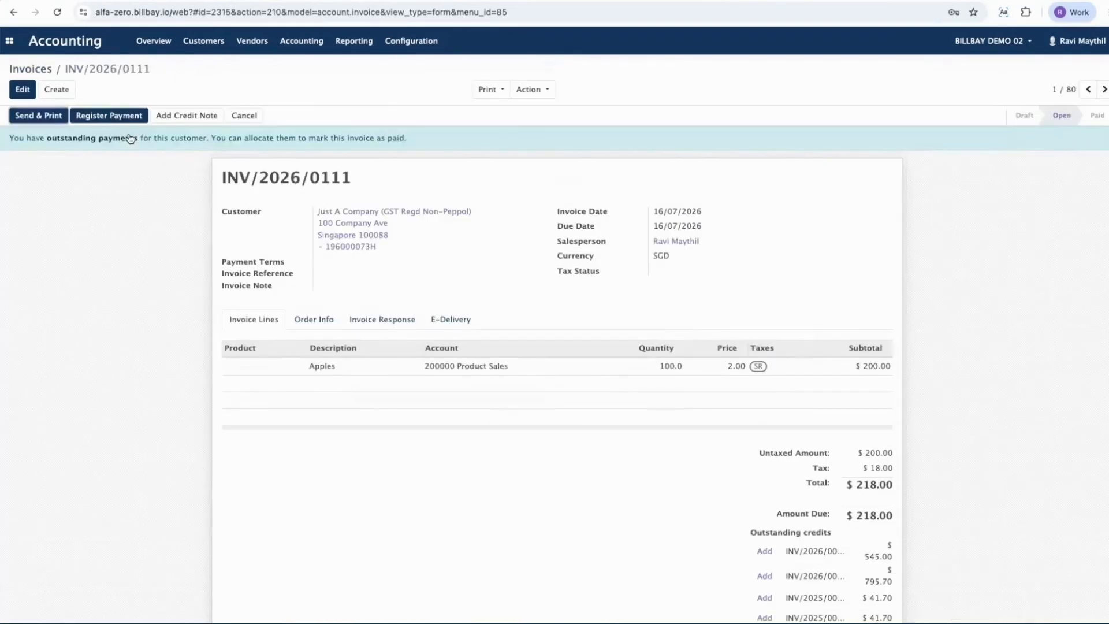
left_click(442, 323)
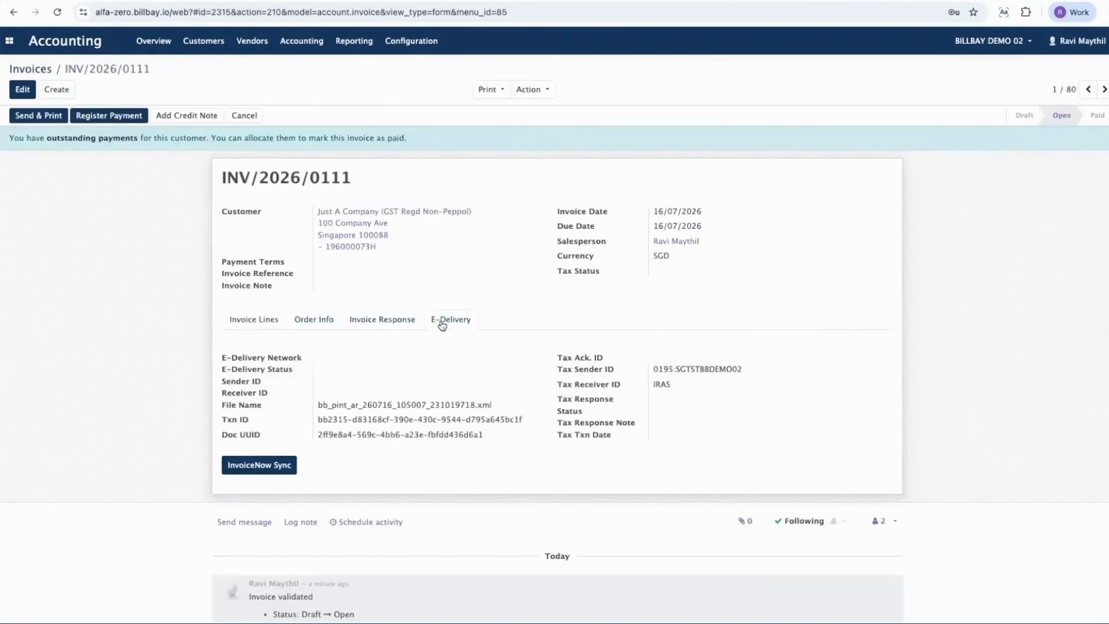
Step: Run InvoiceNow Sync on the non-Peppol invoice and check its tax status, tax acknowledgement ID and tax response note
left_click(248, 466)
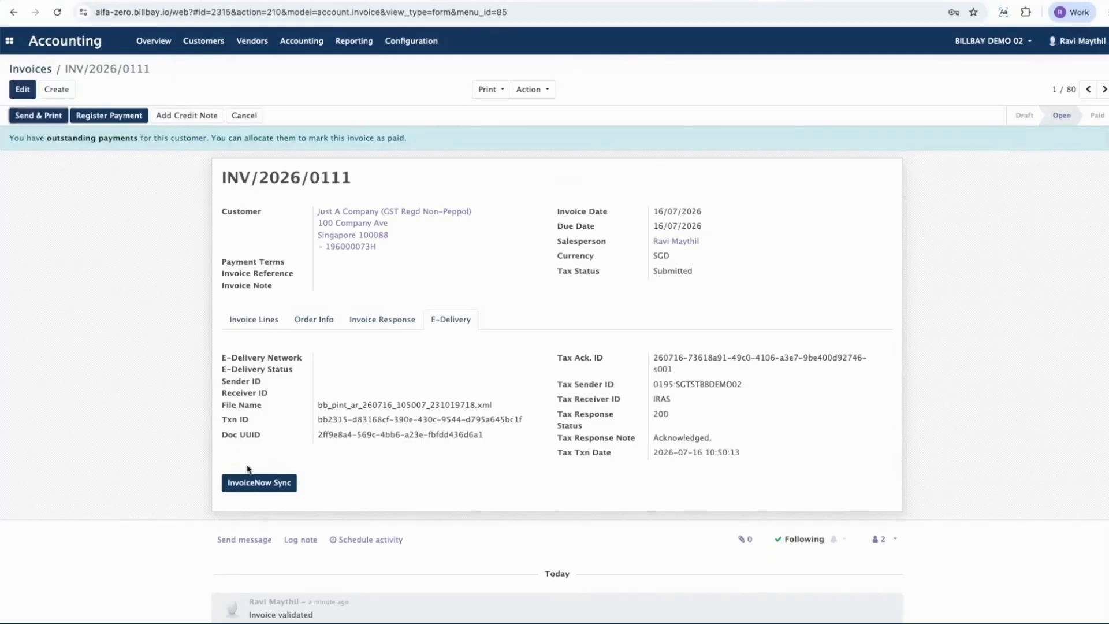
double_click(663, 270)
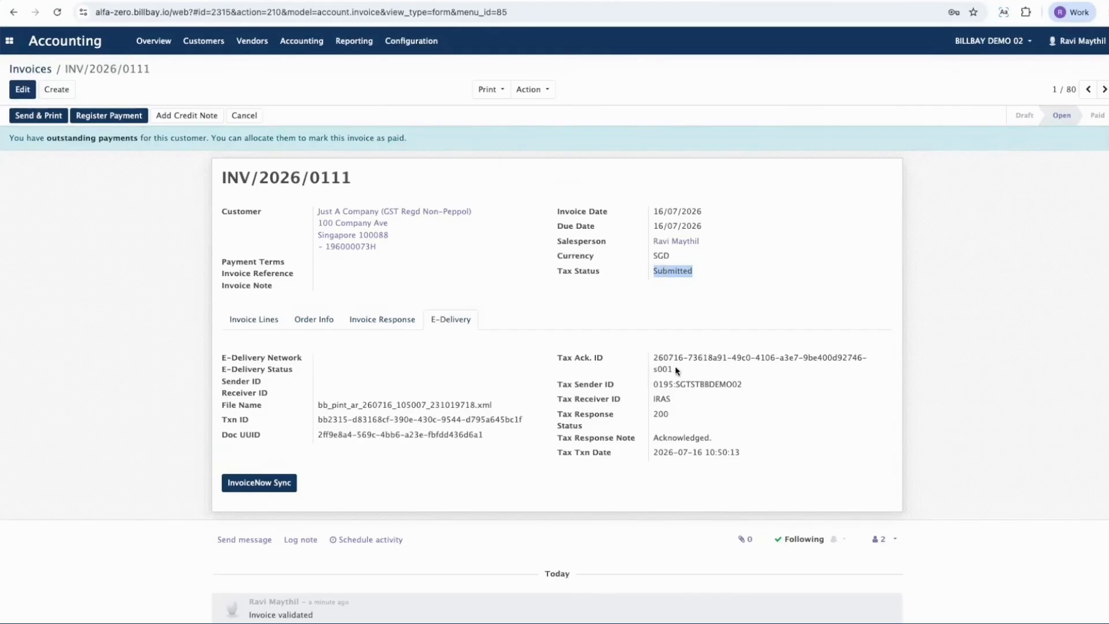
left_click_drag(677, 372, 652, 357)
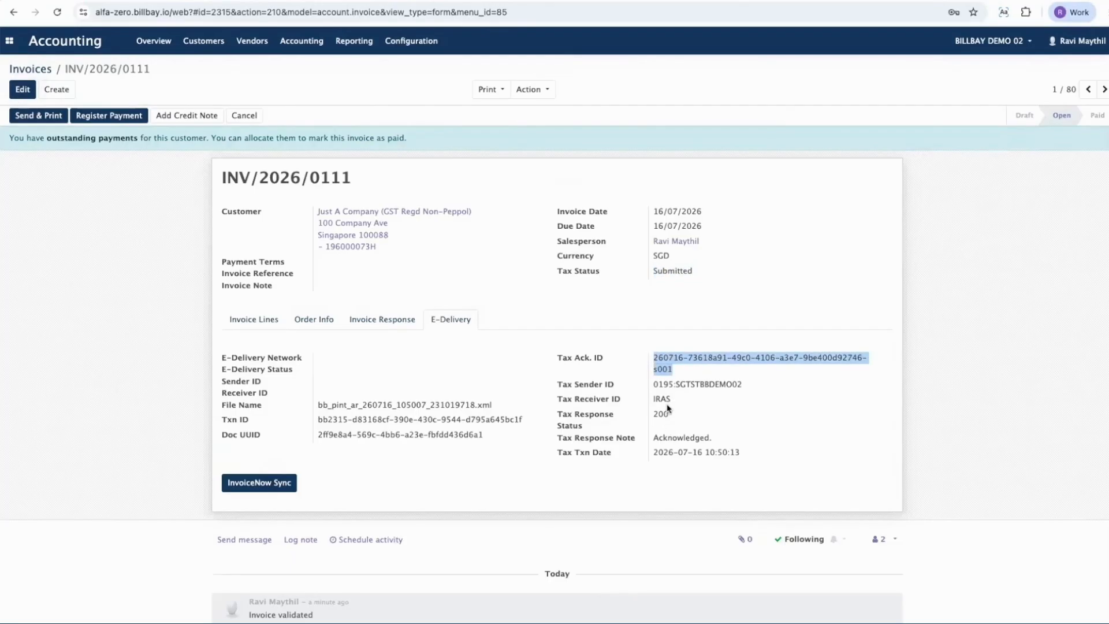
left_click(664, 438)
double_click(664, 437)
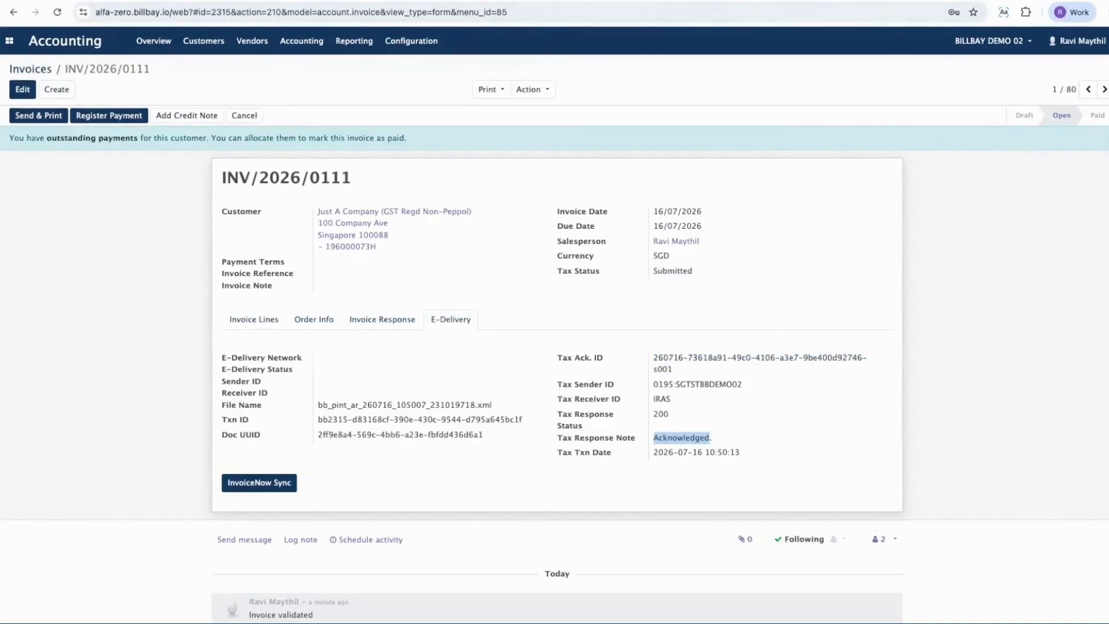
Step: Switch to the Google Slides presentation and review the vendor, item, quantity and unit price for the Non-Peppol Purchase Invoice
left_click(416, 0)
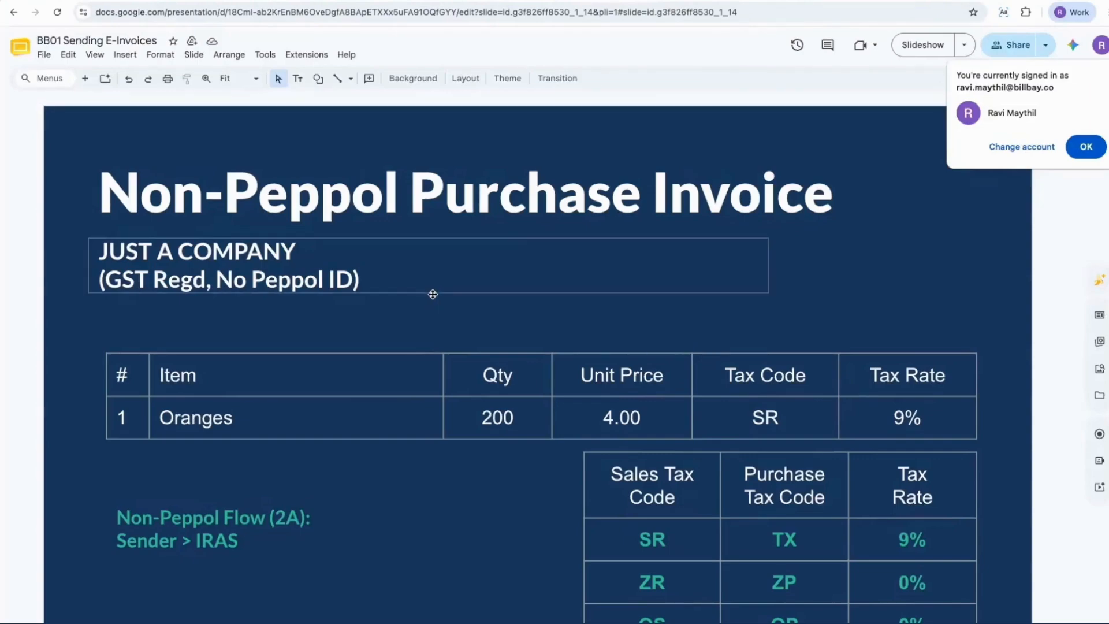
key("Up")
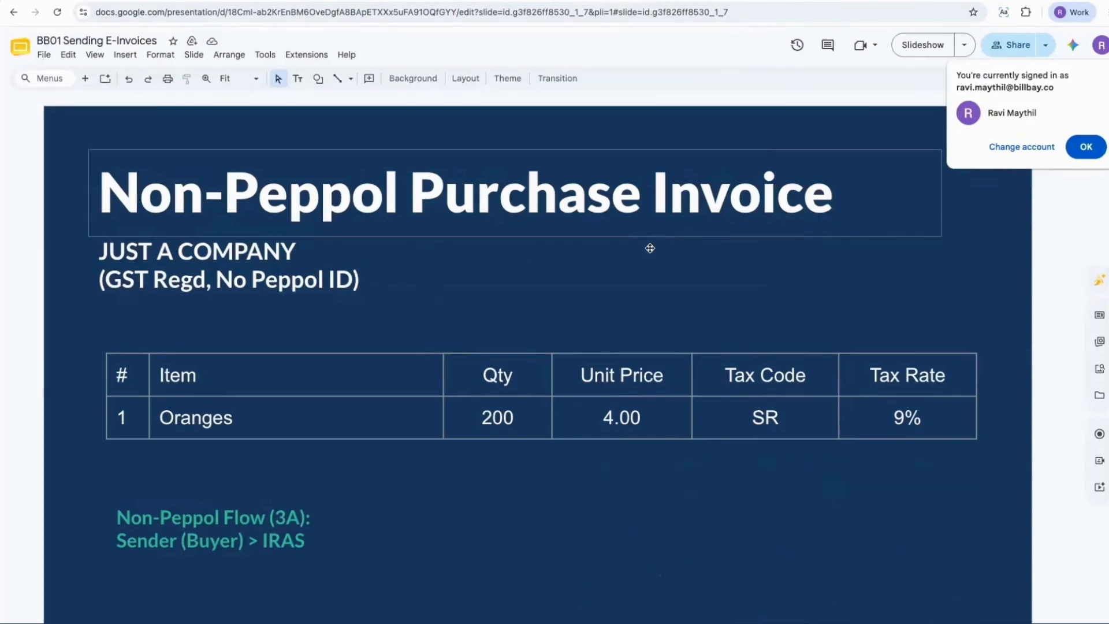
triple_click(232, 249)
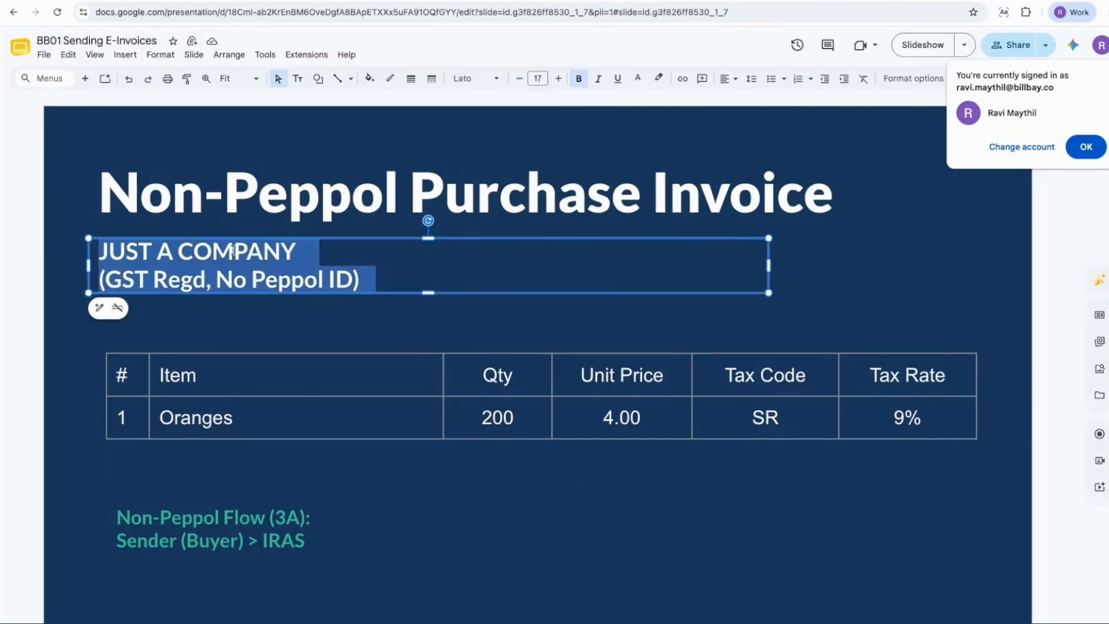
double_click(211, 421)
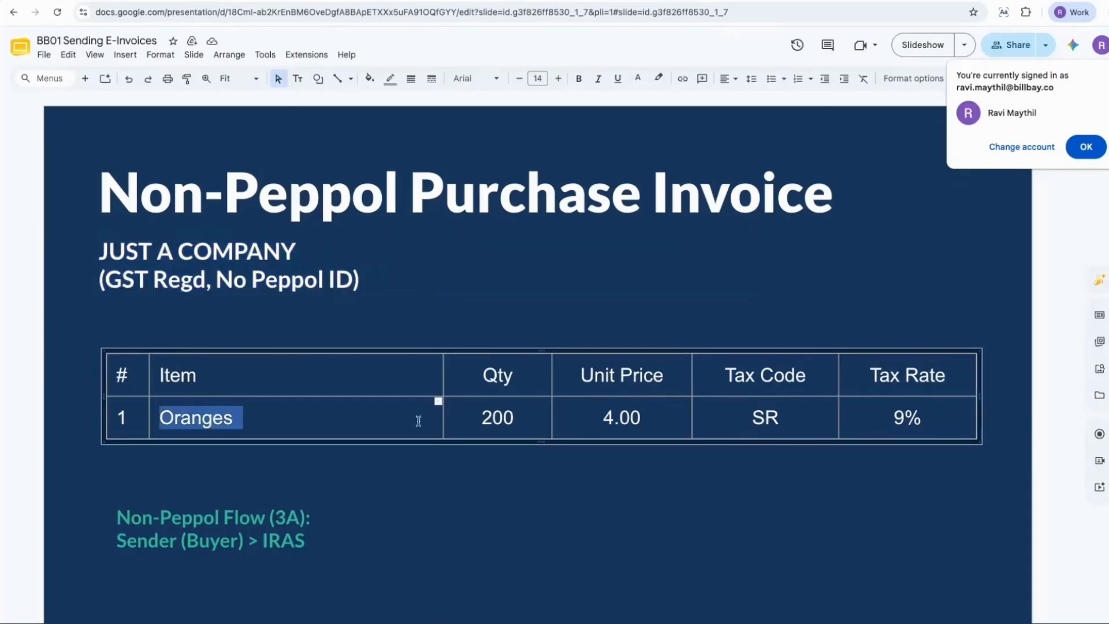
double_click(498, 417)
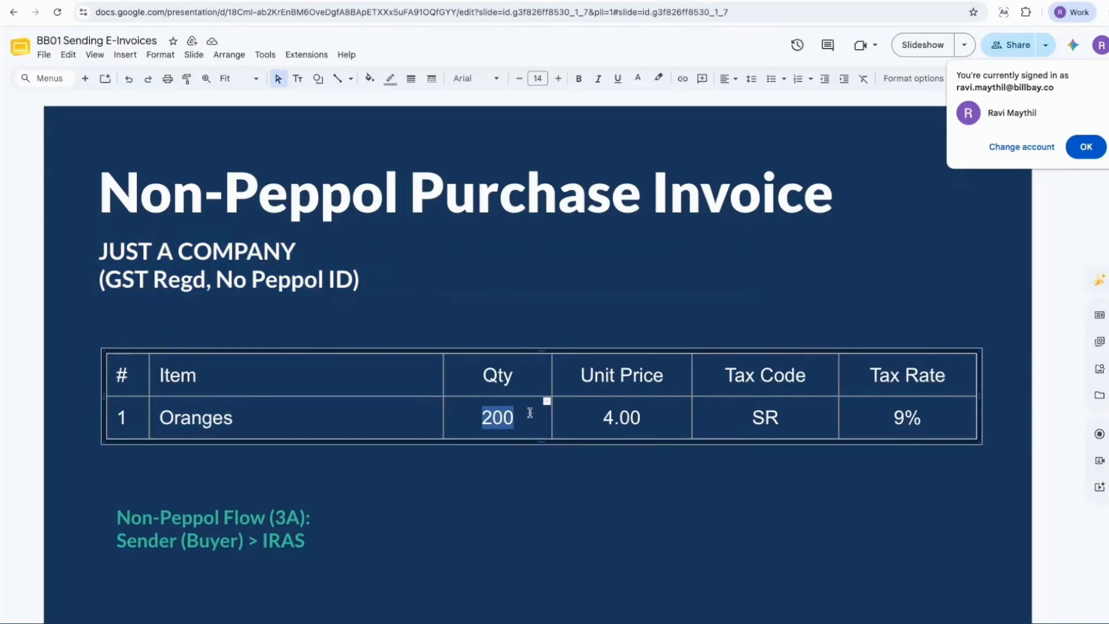
double_click(624, 417)
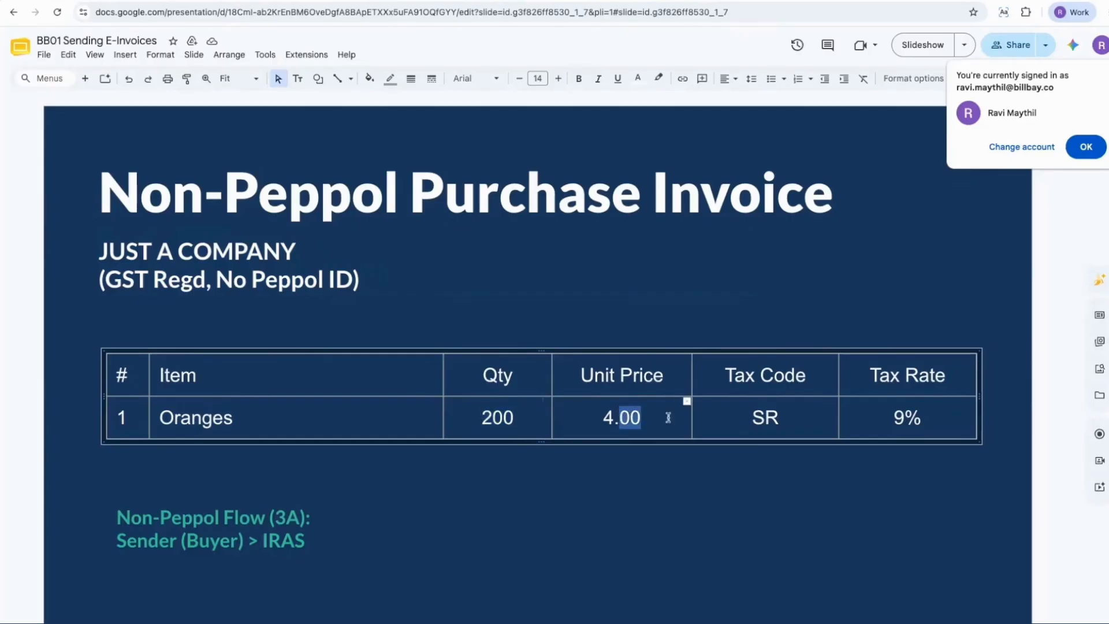
left_click(814, 266)
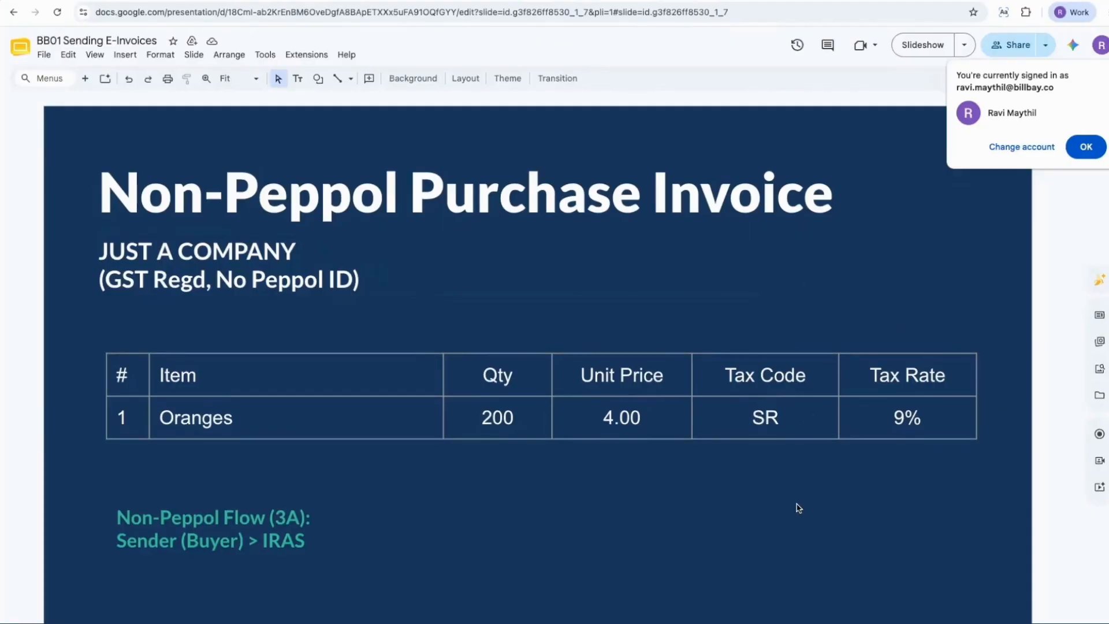
key("Down")
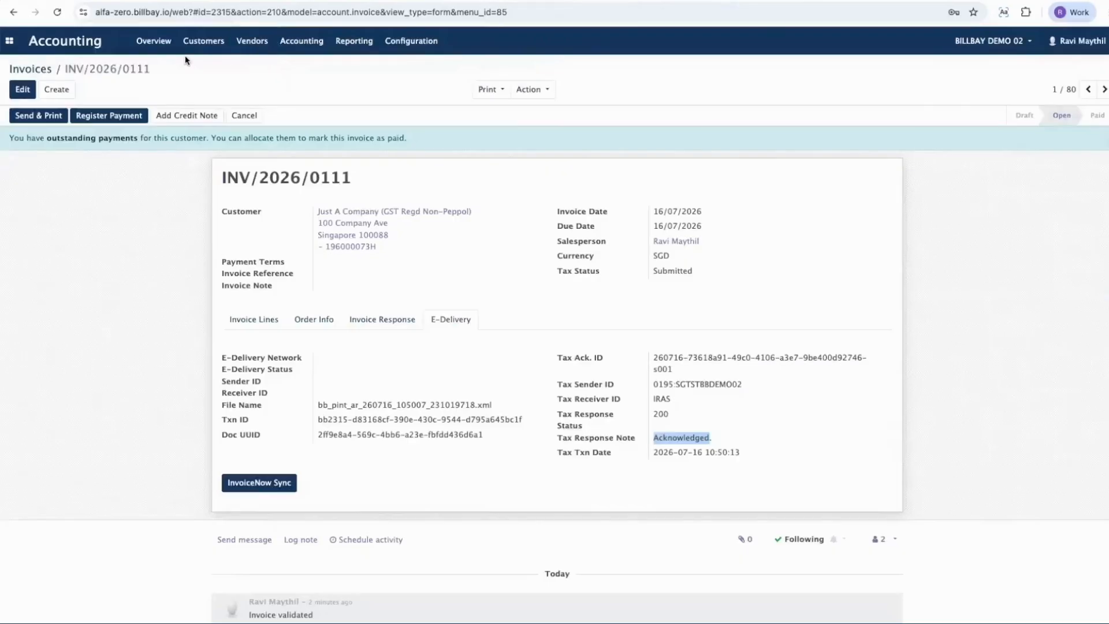
Step: Switch back to Billbay Accounting and create a new vendor bill for Just A Company (GST Regd Non-Peppol)
left_click(253, 41)
left_click(266, 69)
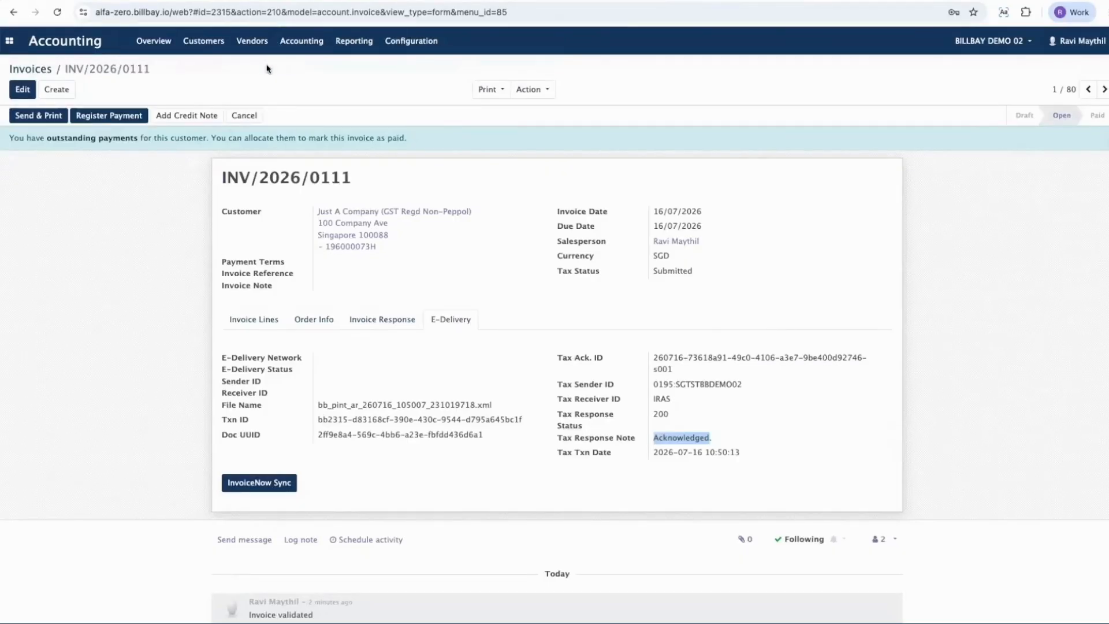
left_click(33, 88)
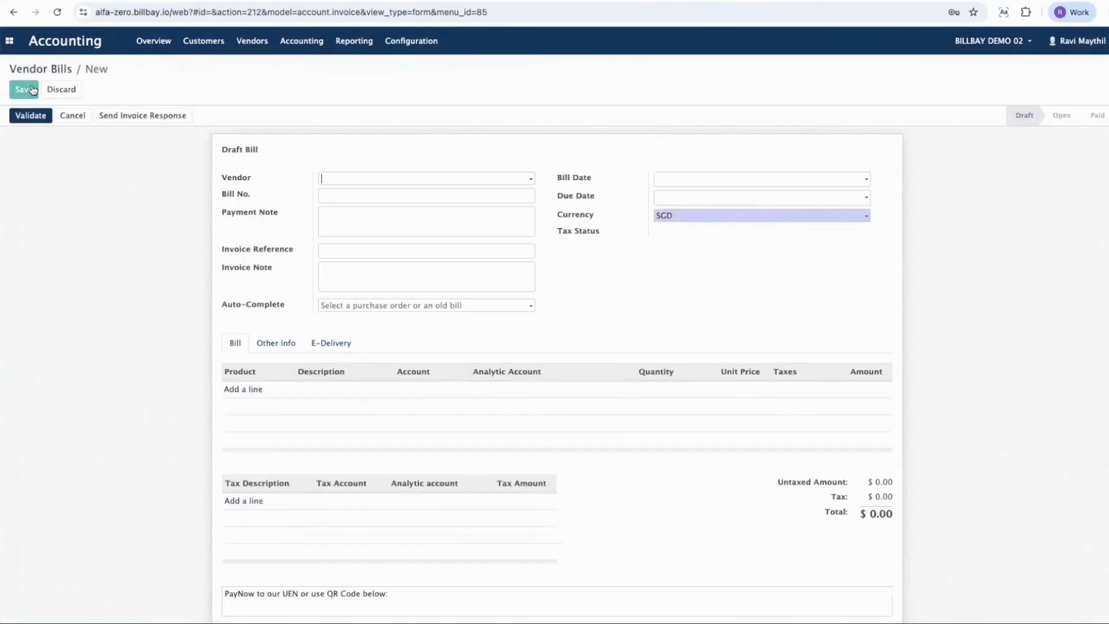
left_click(349, 179)
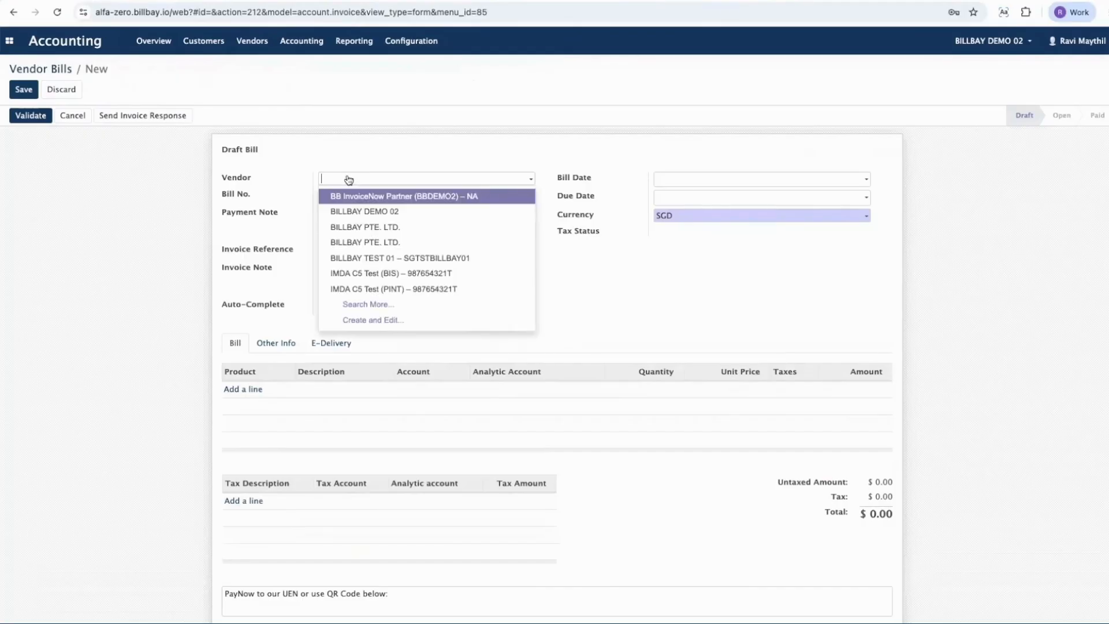
type("juat")
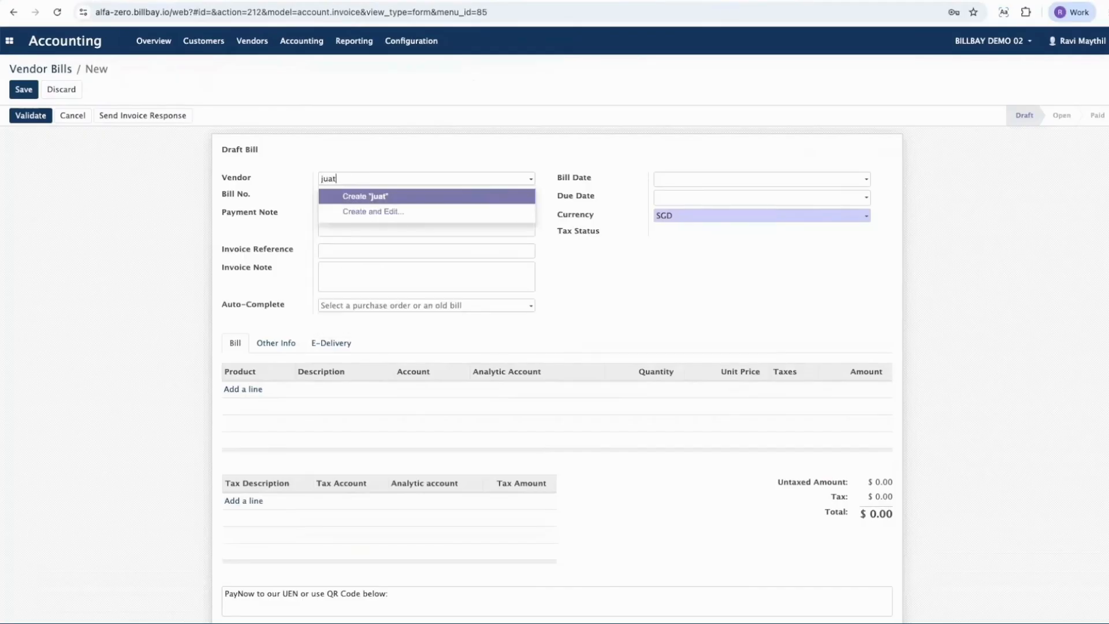
key("BackSpace")
key("BackSpace")
type("s")
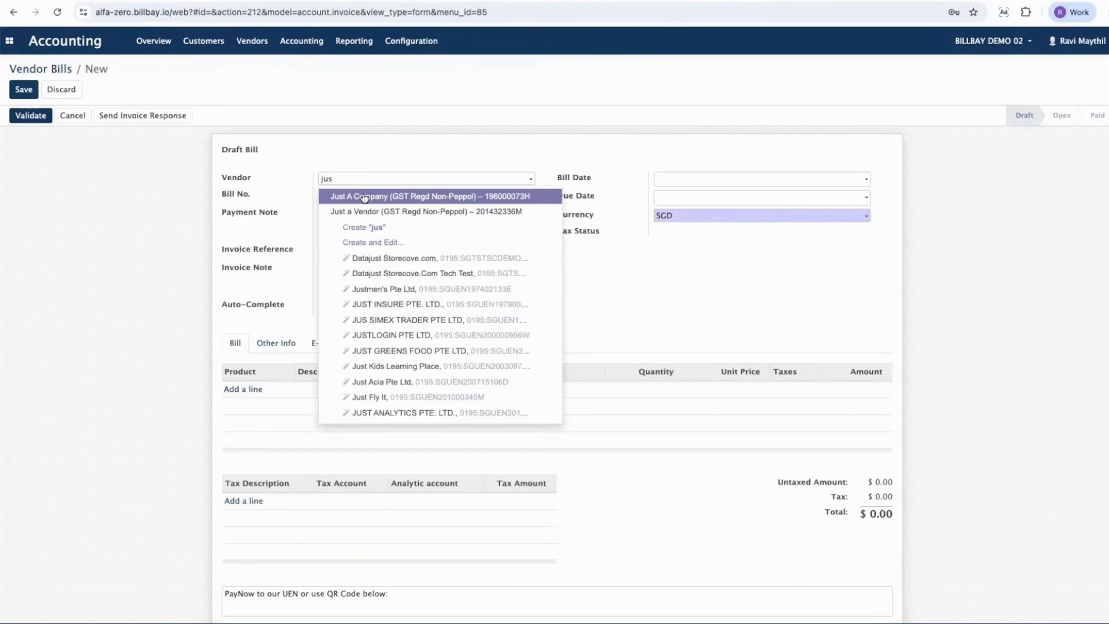
left_click(364, 197)
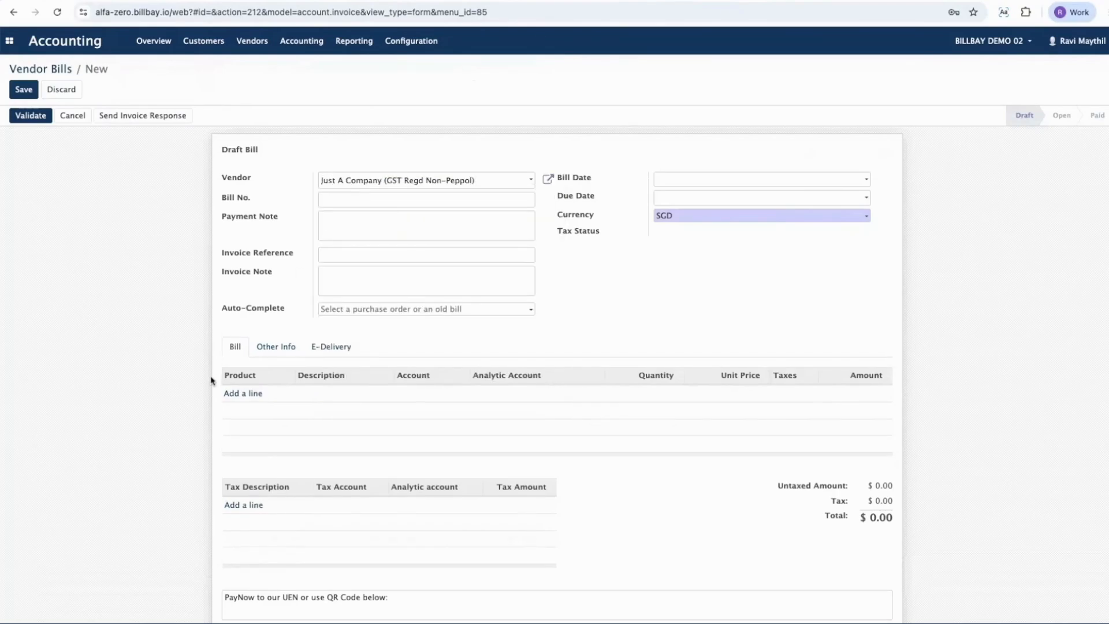
Step: Add a bill line described as Oarnges with quantity 200 and unit price 4, and validate the vendor bill
left_click(242, 392)
left_click(325, 393)
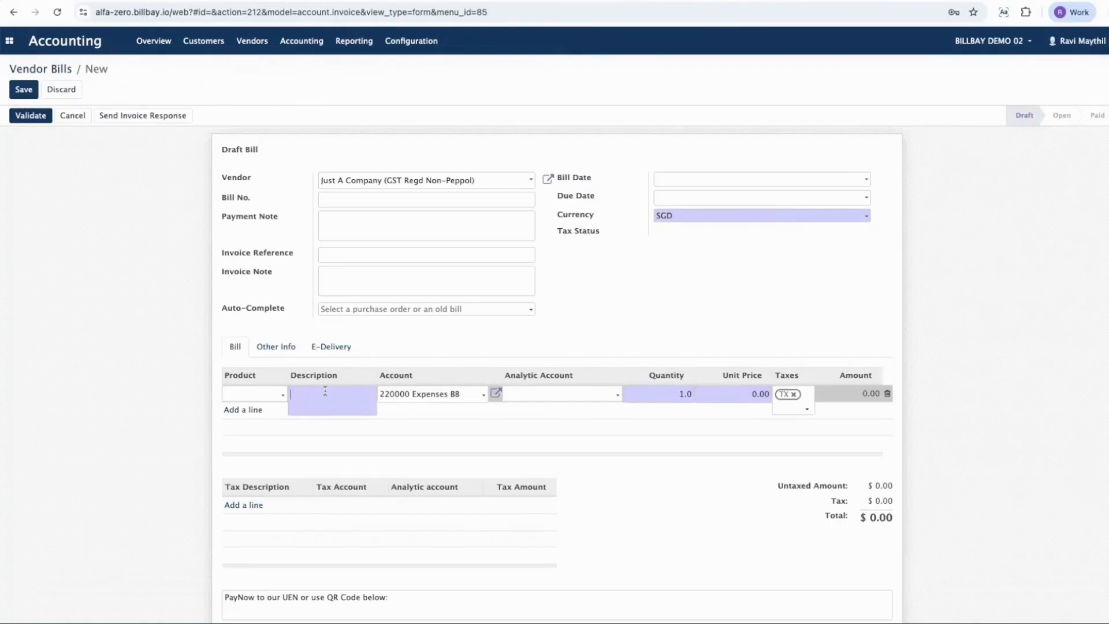
type("Oarnges")
key("Tab")
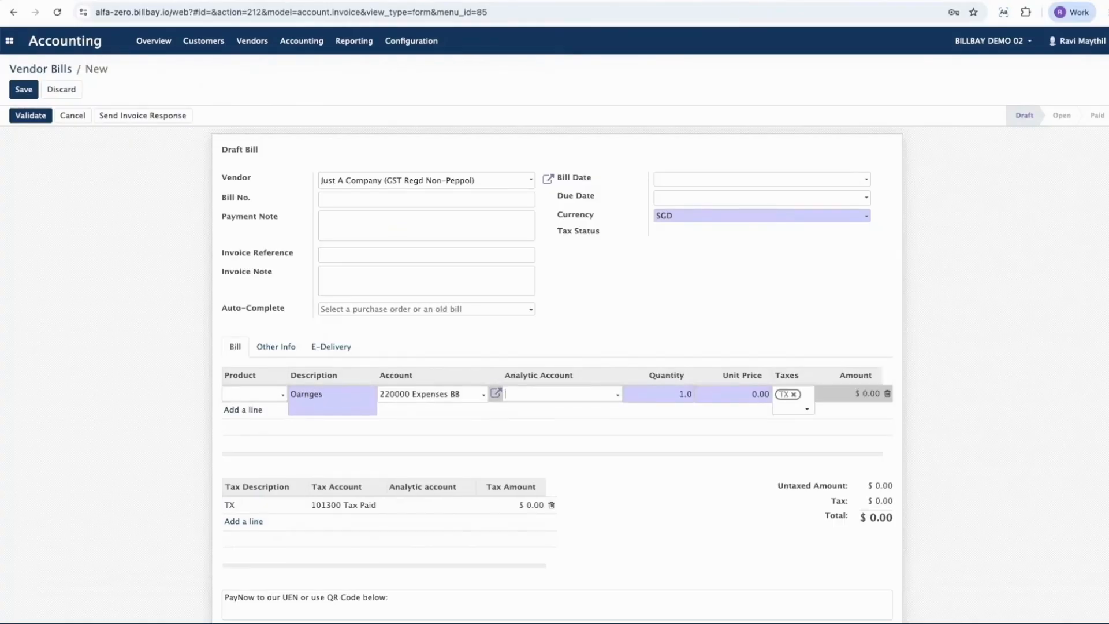
type("200")
key("Tab")
type("4")
key("Tab")
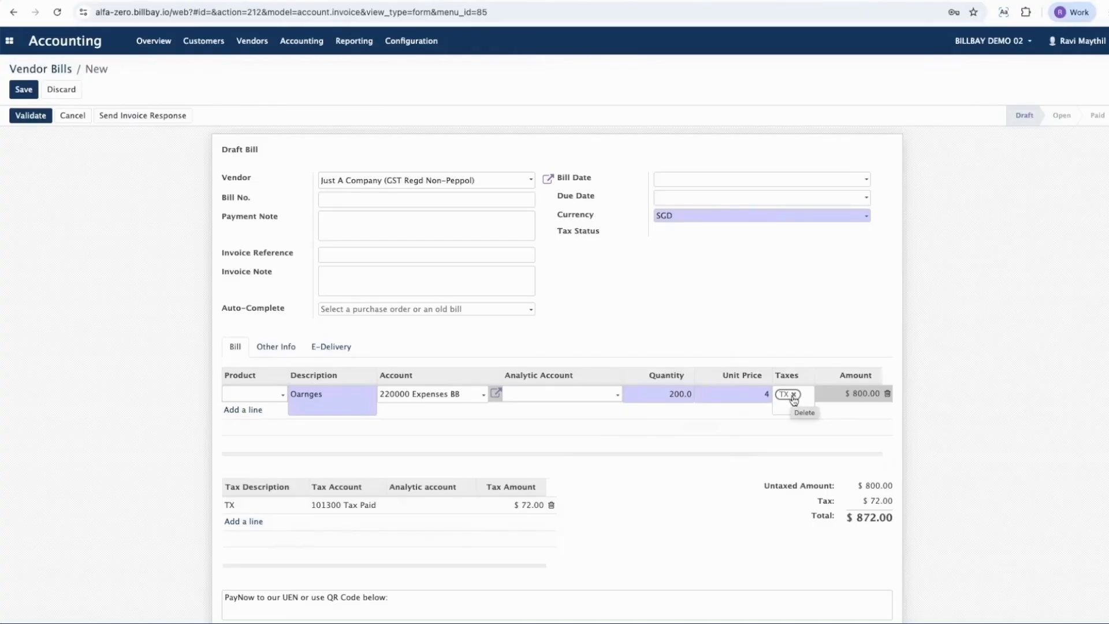
left_click(30, 115)
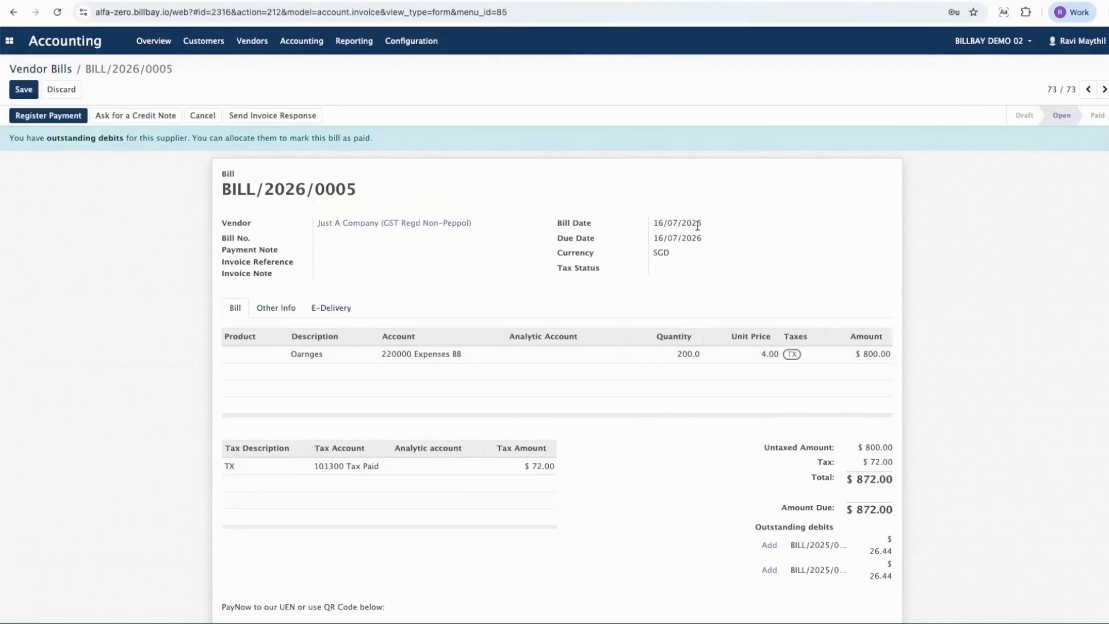
Step: Check the validated bill's Tax Status field and open its E-Delivery details
double_click(590, 268)
triple_click(568, 270)
left_click(457, 285)
left_click(338, 309)
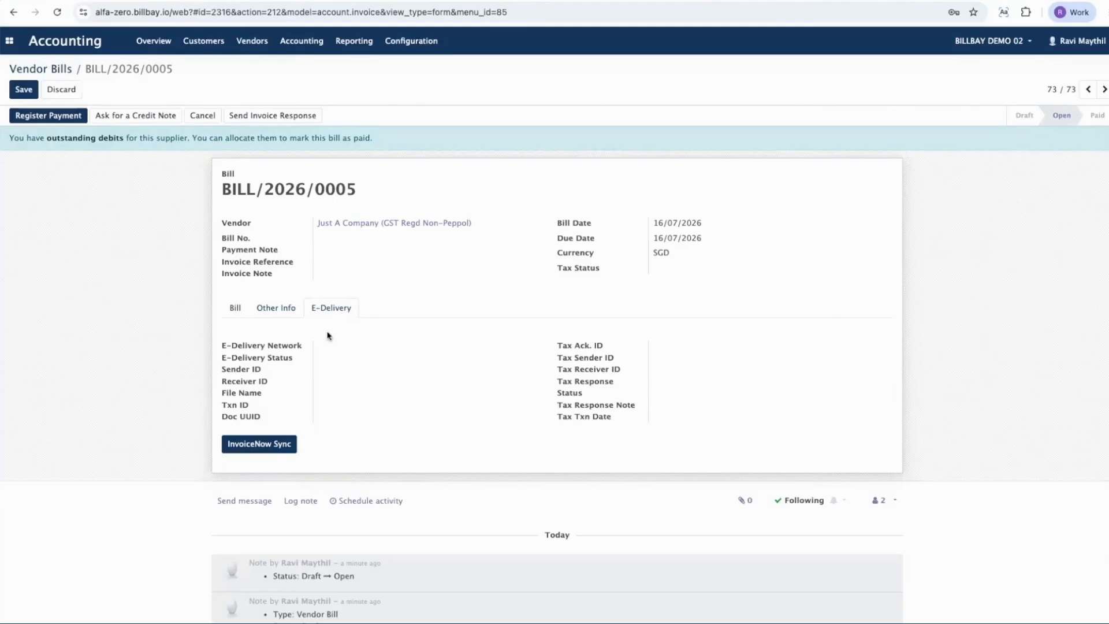
Step: Run InvoiceNow Sync on the vendor bill and check its tax status and tax acknowledgement ID
left_click(273, 450)
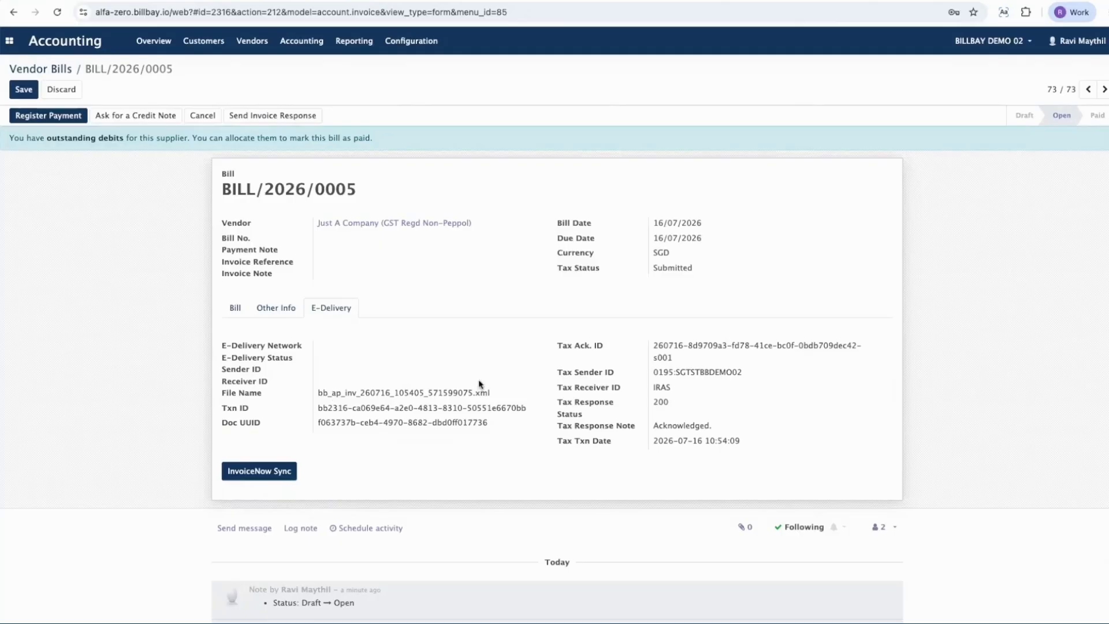
double_click(667, 268)
left_click_drag(681, 363, 649, 350)
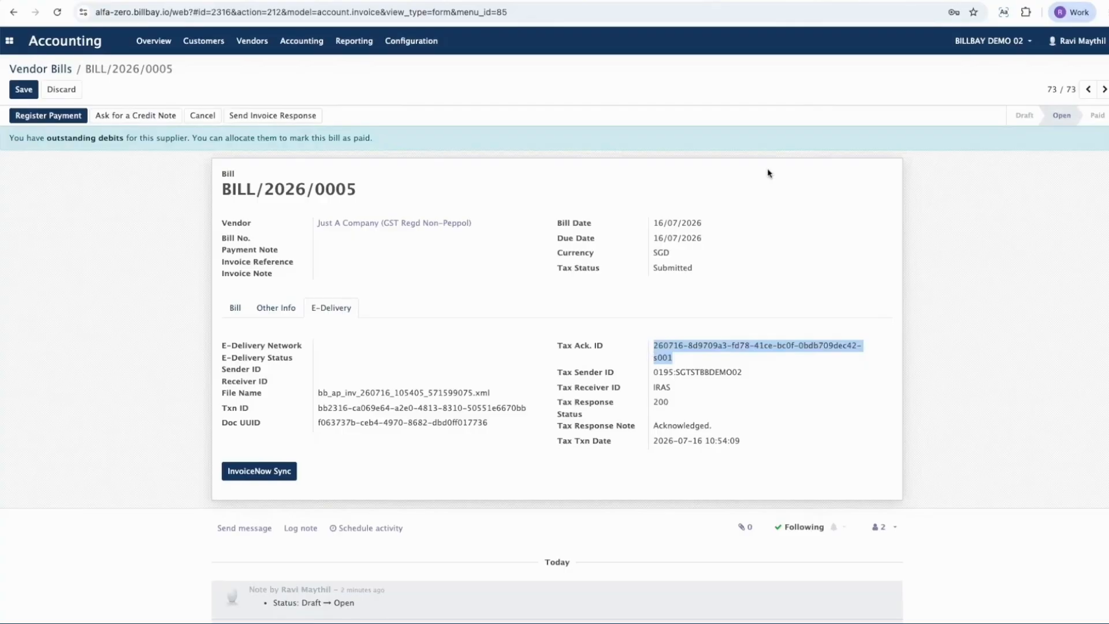
Step: Switch to the Billbay InvoiceNow Dashboard, log in with the prefilled credentials and open the IRAS Transactions list
left_click(708, 1)
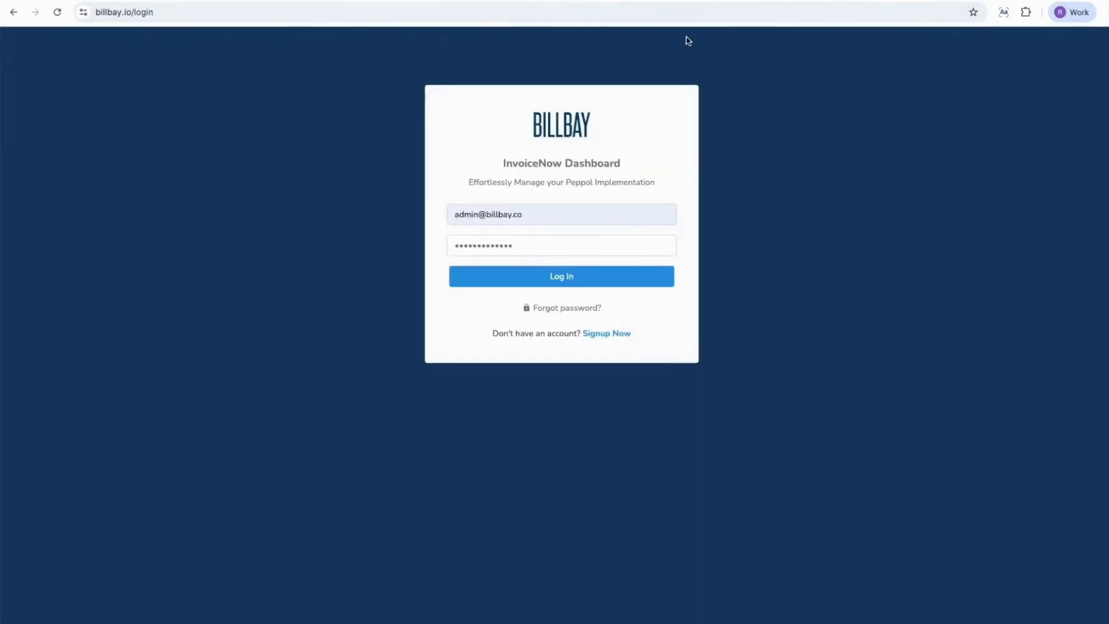
left_click(582, 280)
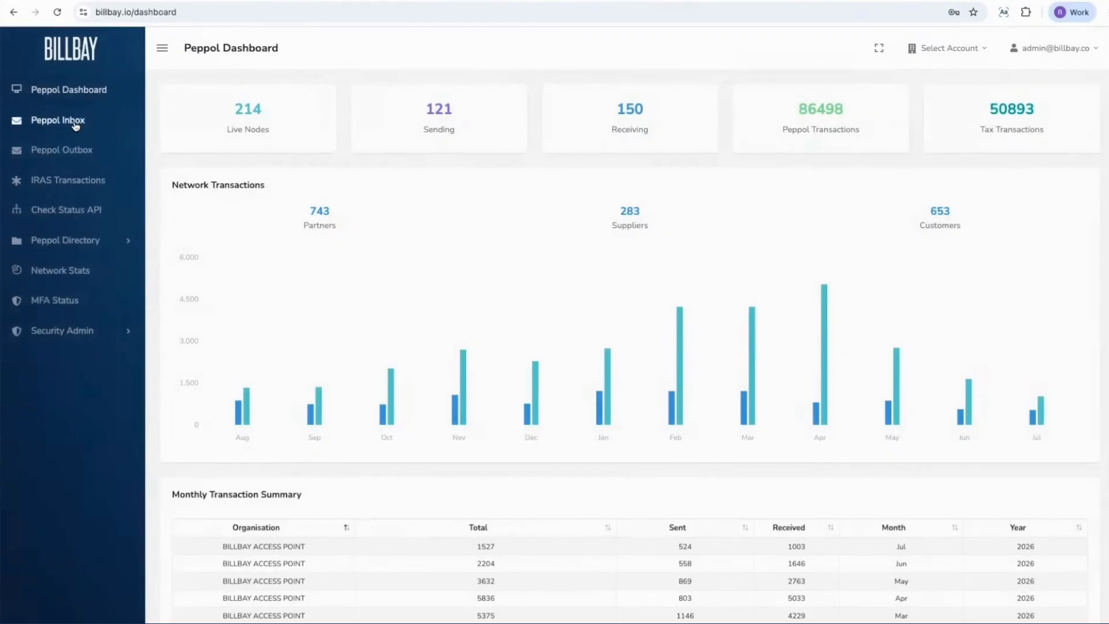
left_click(68, 183)
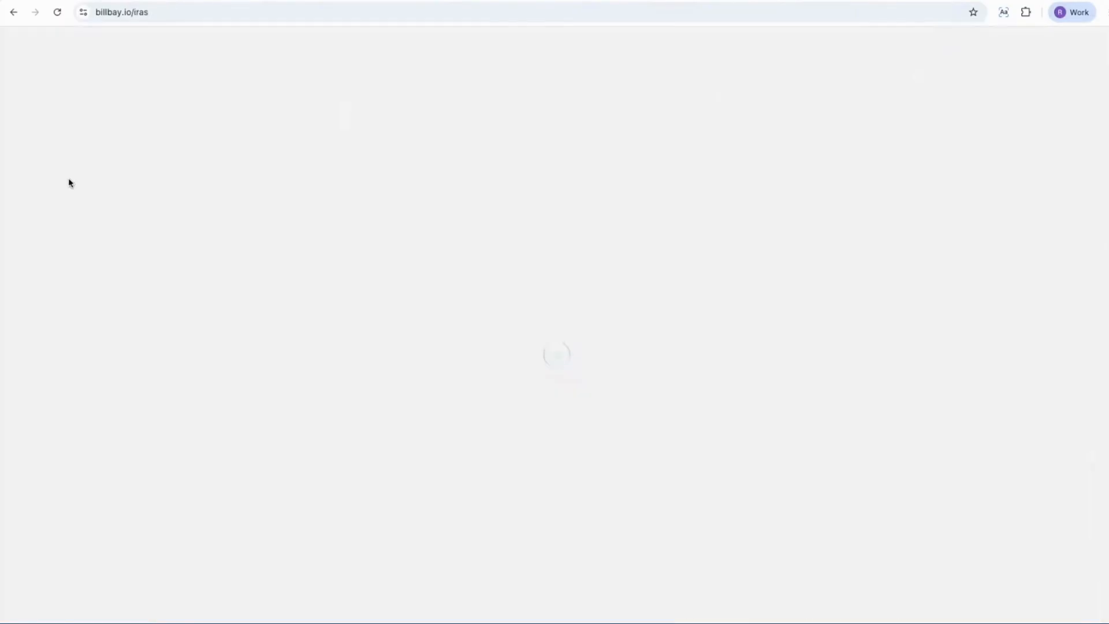
scroll(390, 183, "down", 2)
scroll(391, 185, "down", 10)
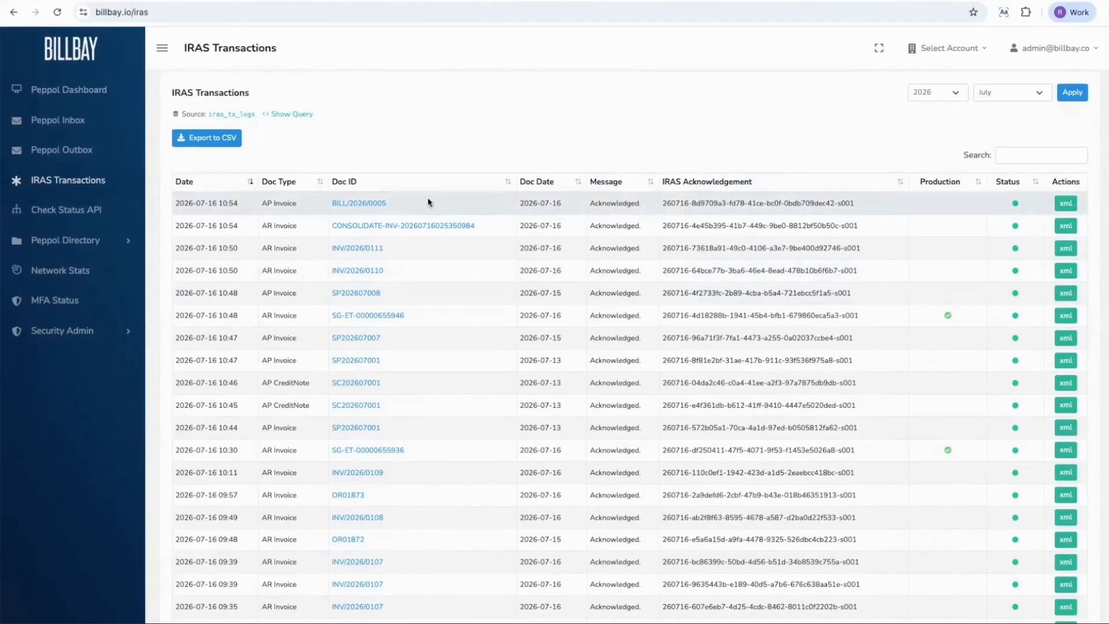
Step: Compare the vendor bill's number in Billbay Accounting with the newest AP Invoice in IRAS Transactions and check that entry's IRAS acknowledgement
key("ctrl+shift+Tab")
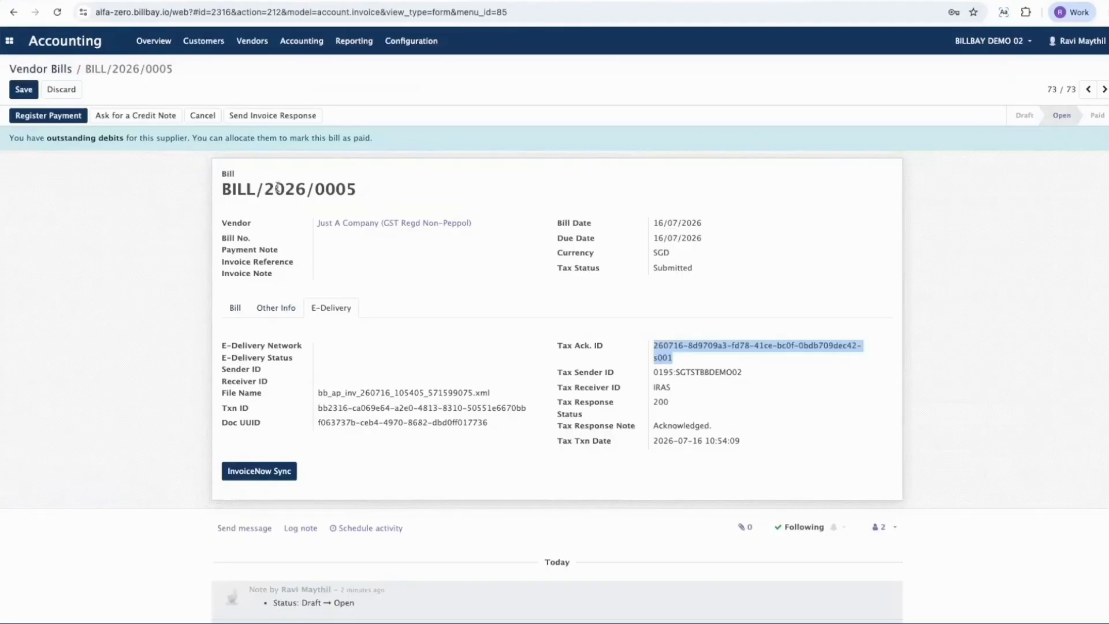
triple_click(280, 188)
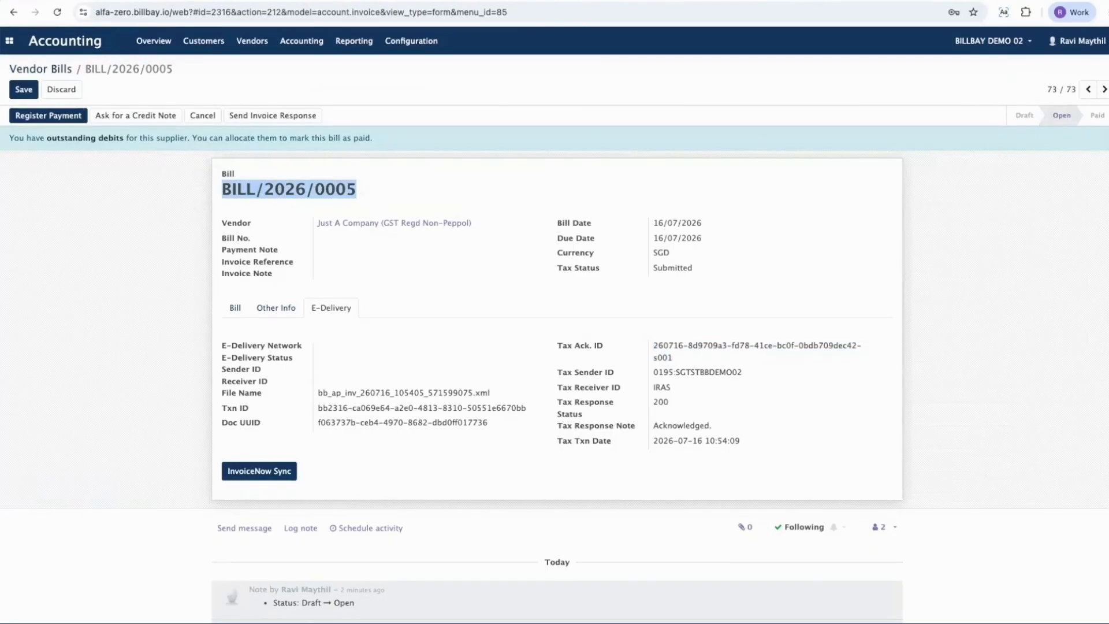
key("ctrl+Tab")
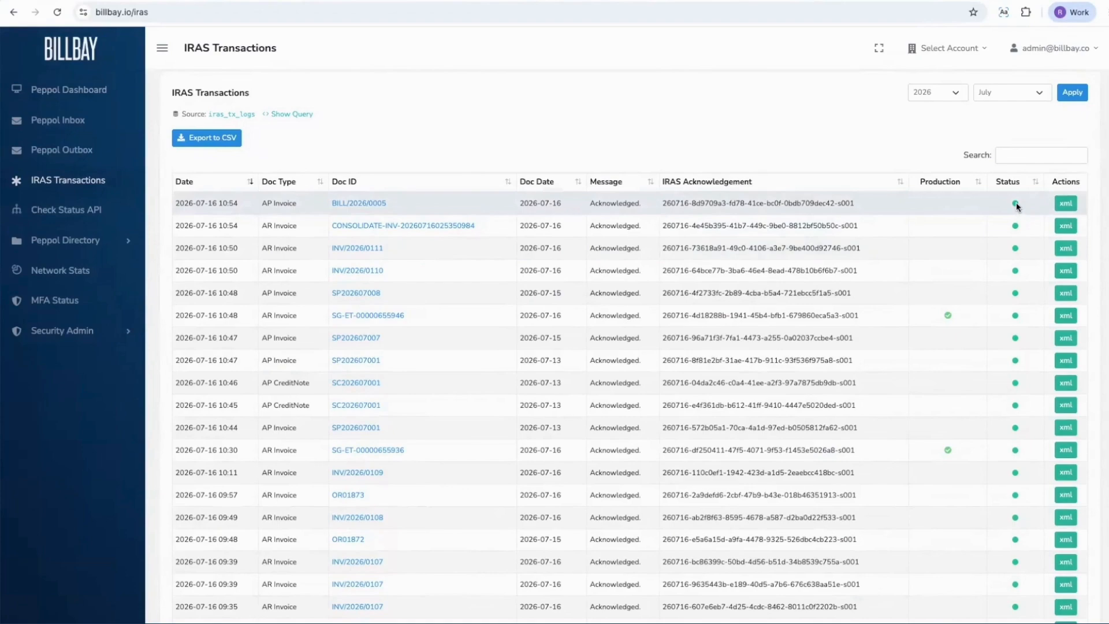
triple_click(760, 202)
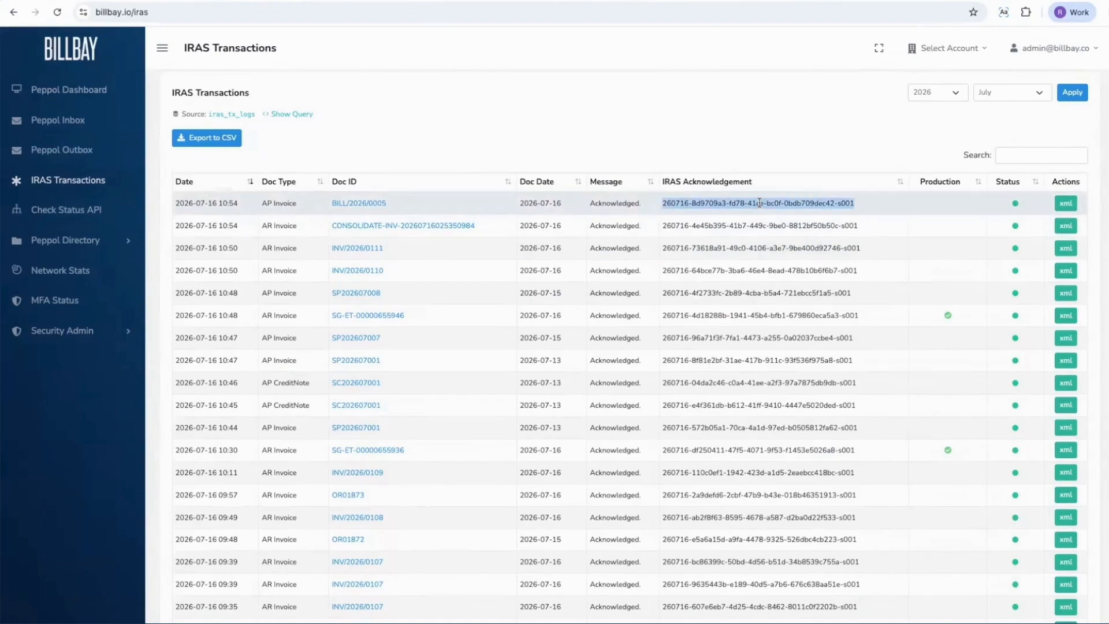